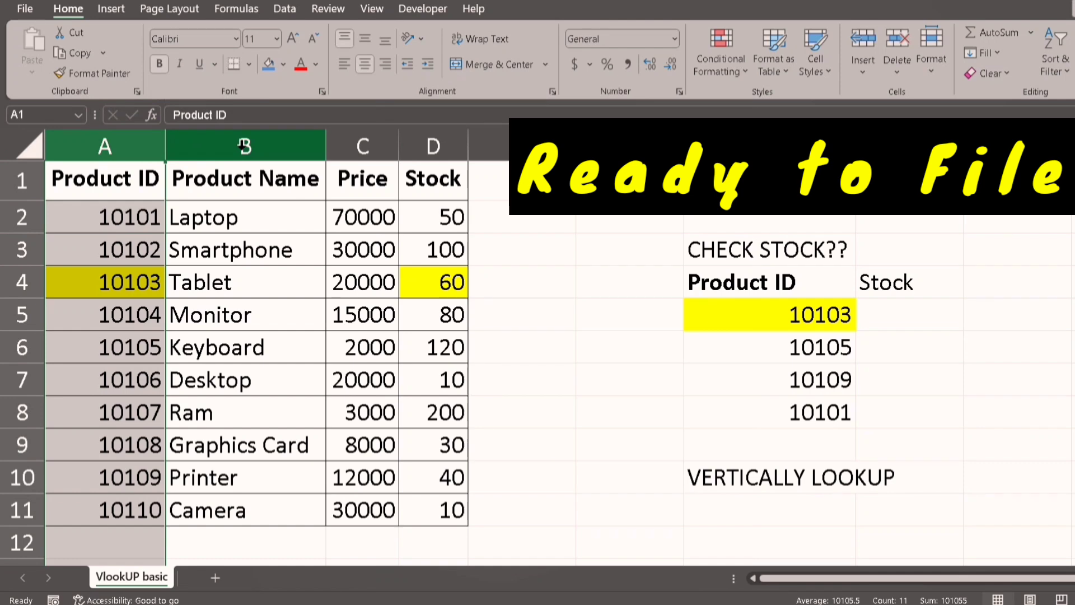
Step: Examine the product table's columns A to D and its first rows
drag(134, 144, 434, 147)
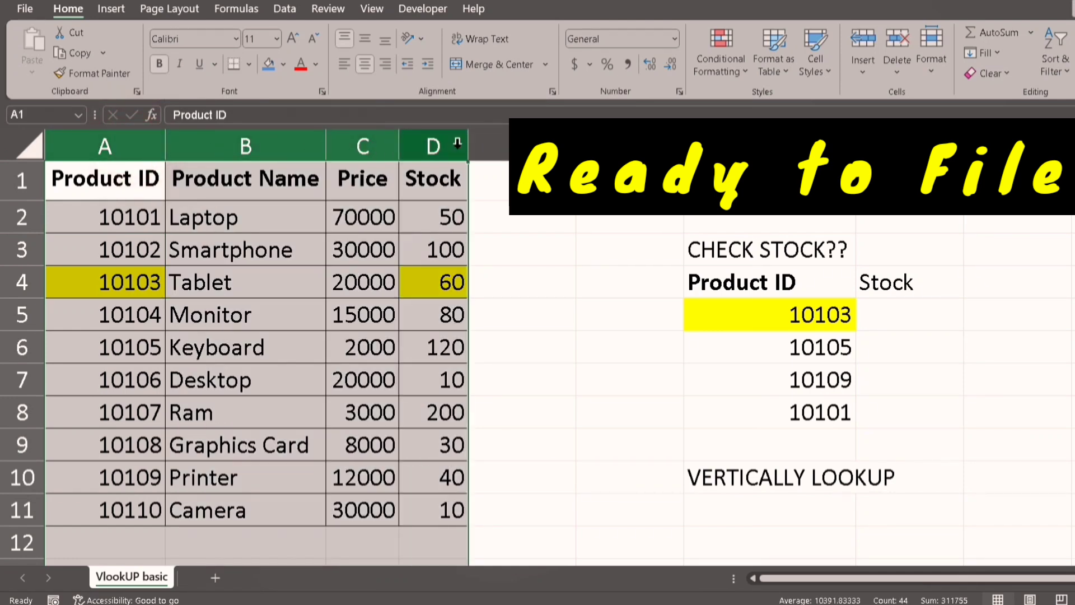
click(14, 189)
click(14, 216)
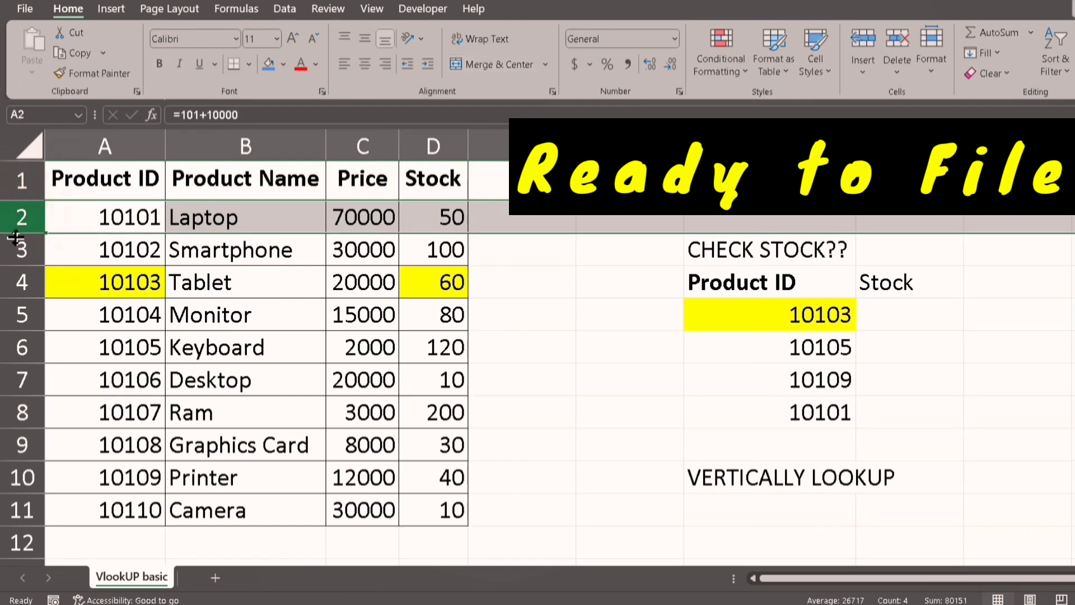
click(11, 250)
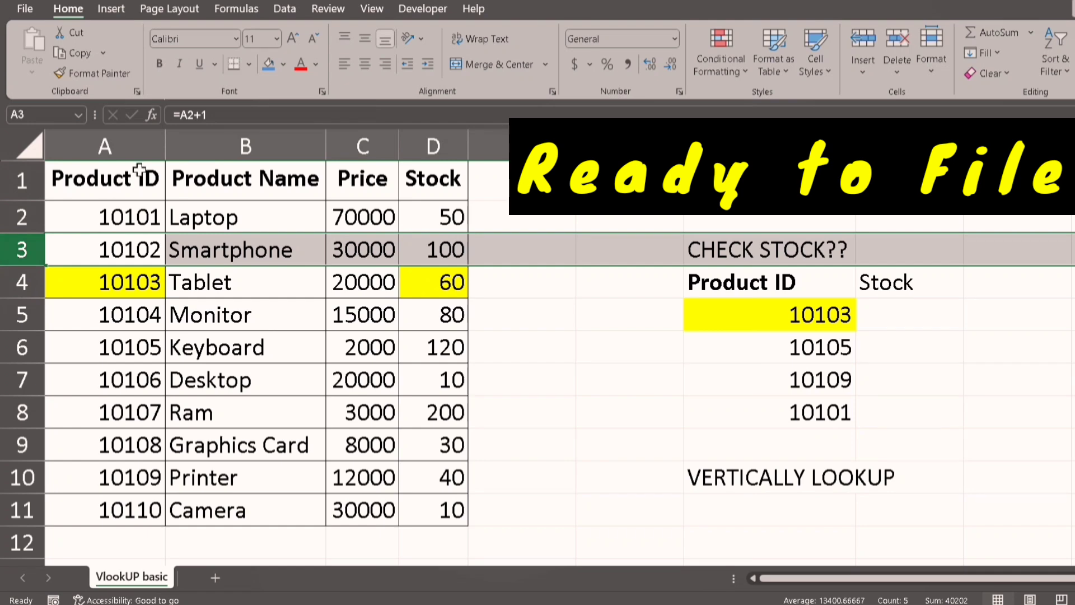
drag(135, 140, 250, 138)
click(250, 138)
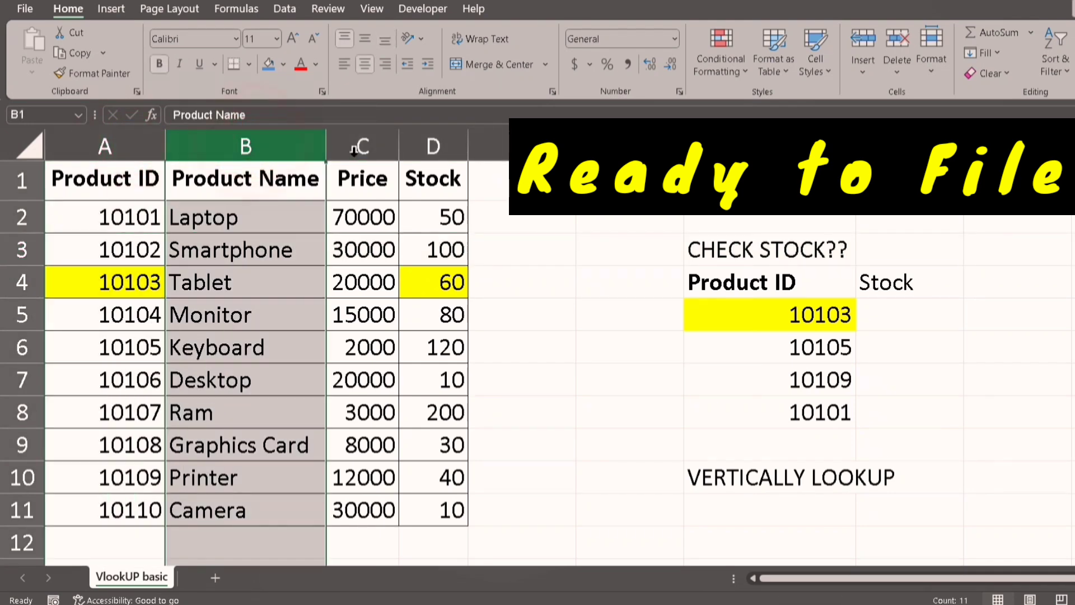
click(357, 147)
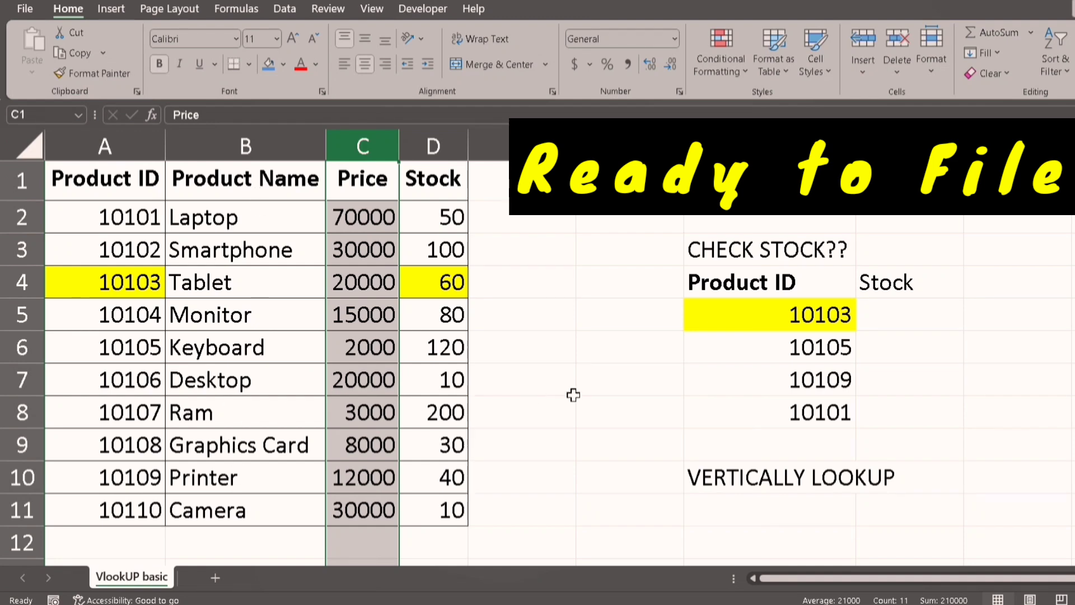
Step: Examine the CHECK STOCK list, focusing on product ID 10103 and the empty Stock cell beside it
click(876, 315)
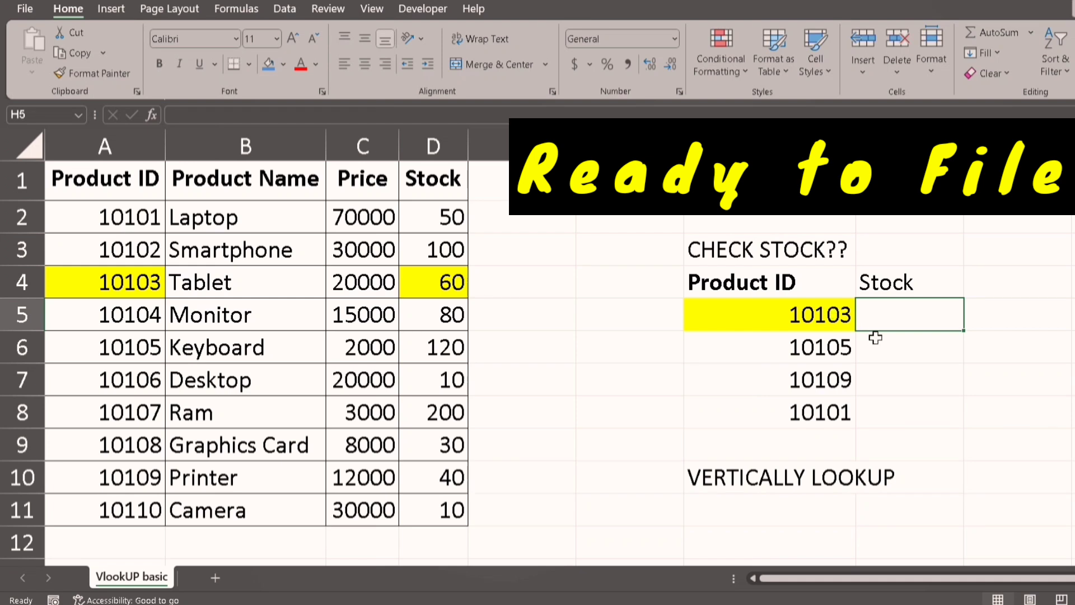
click(933, 432)
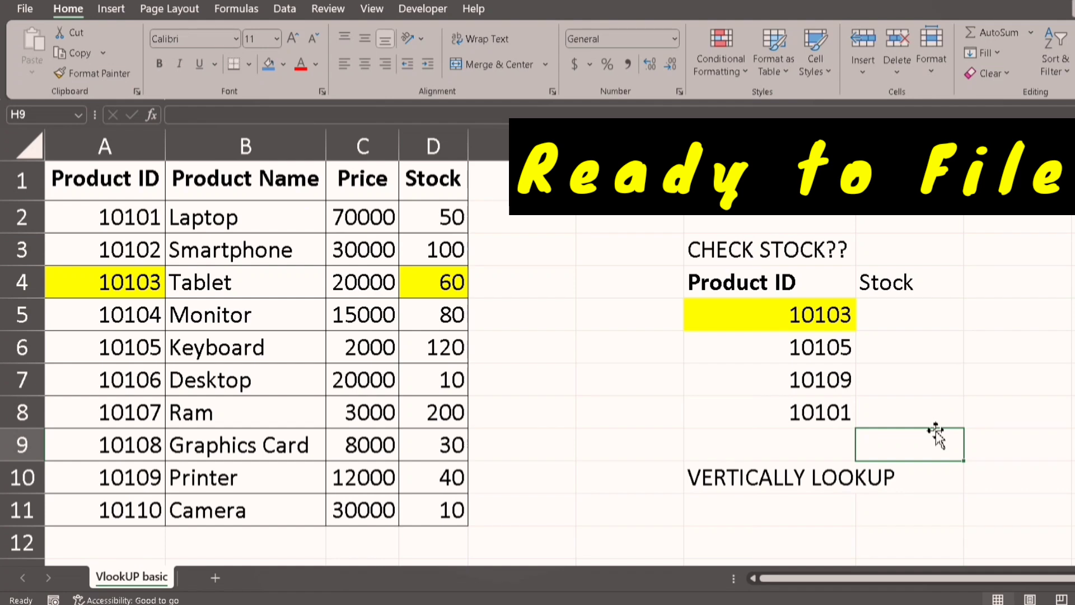
click(821, 312)
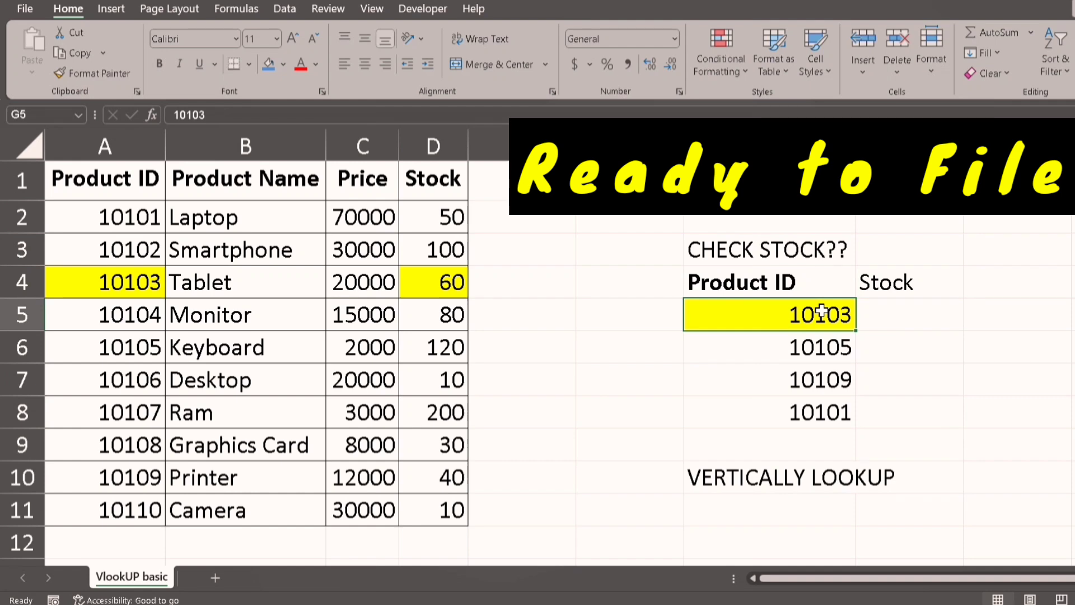
click(883, 312)
click(814, 312)
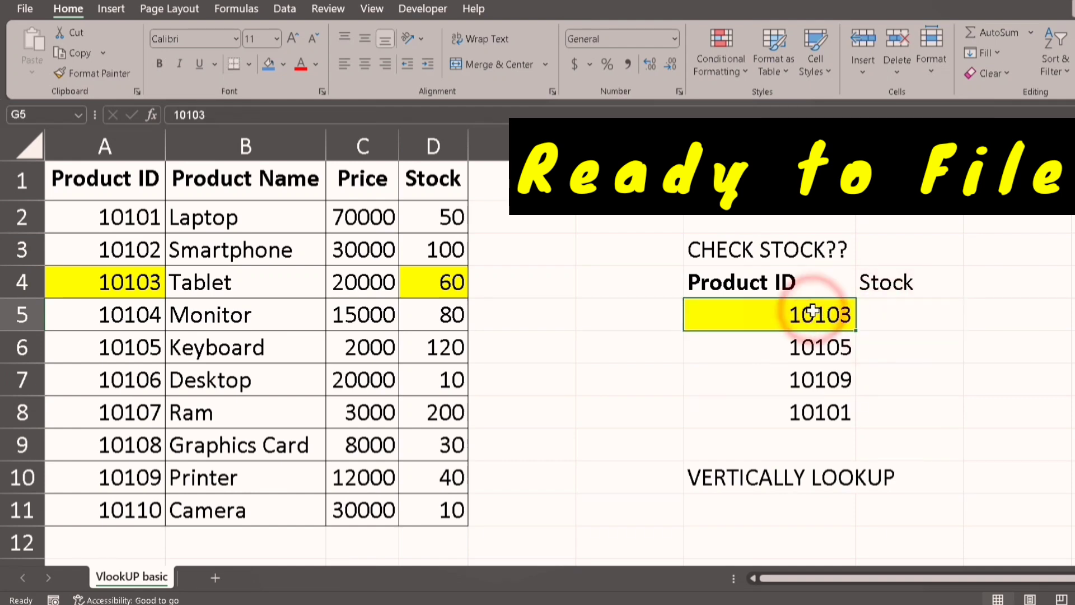
Step: Trace product ID 10103 across its row in the product table, from ID through name and price to stock
click(129, 279)
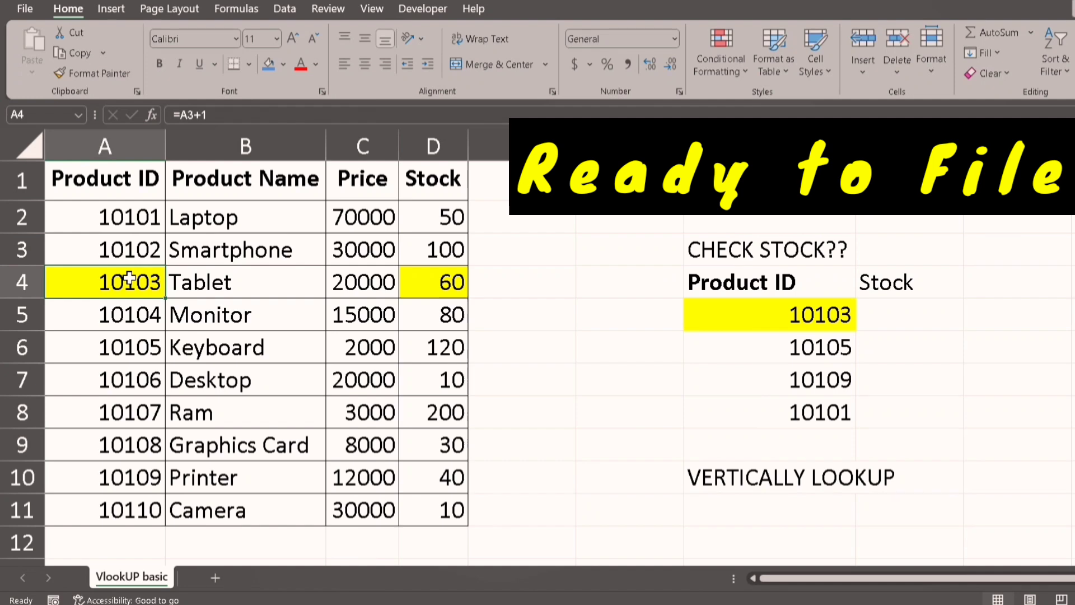
drag(129, 279, 411, 280)
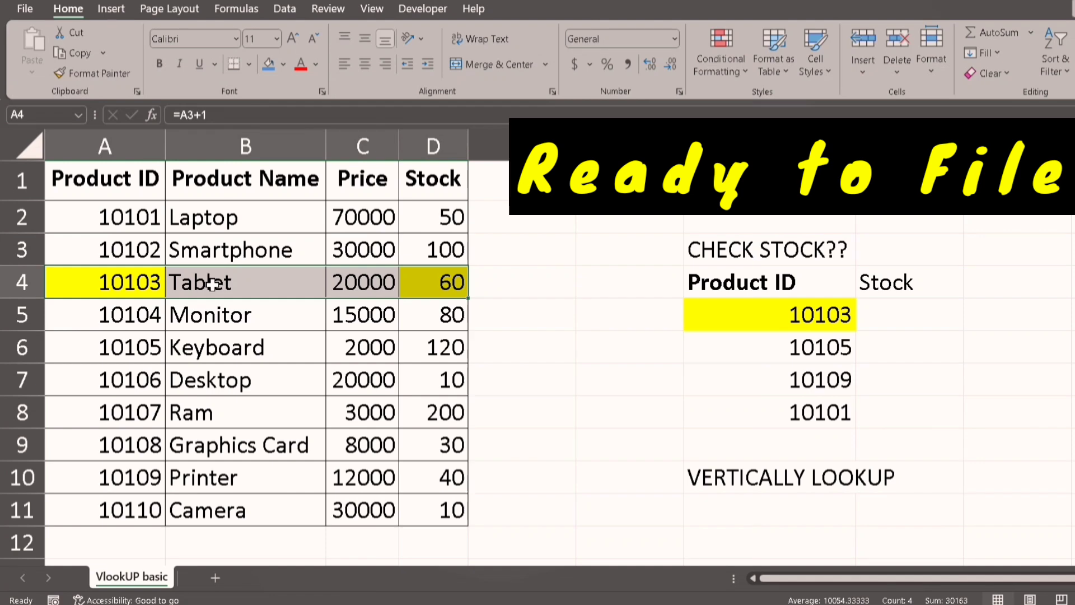
click(126, 280)
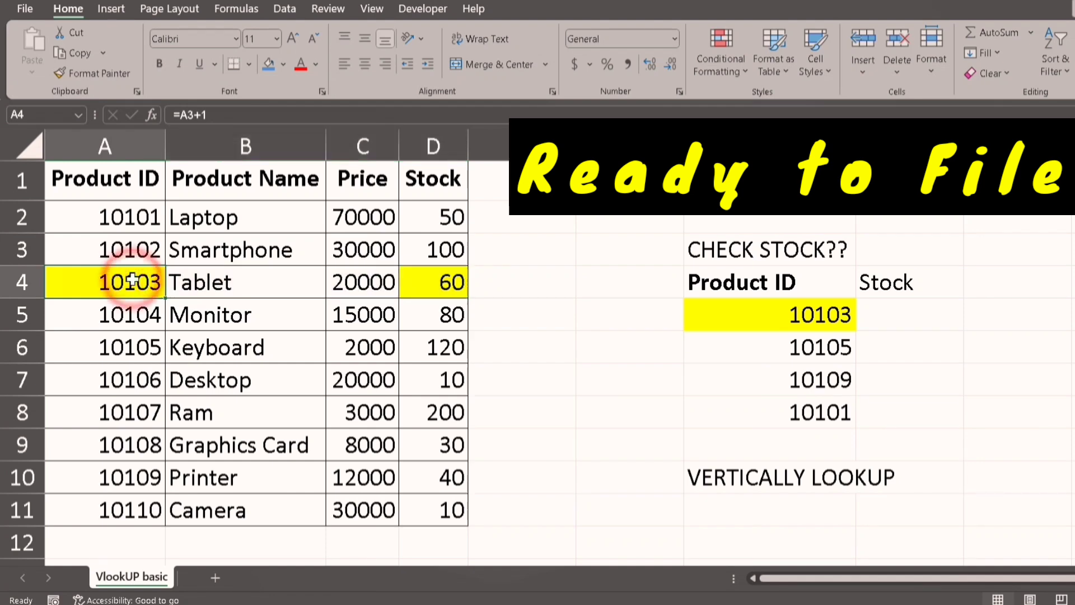
drag(128, 178, 138, 291)
click(138, 290)
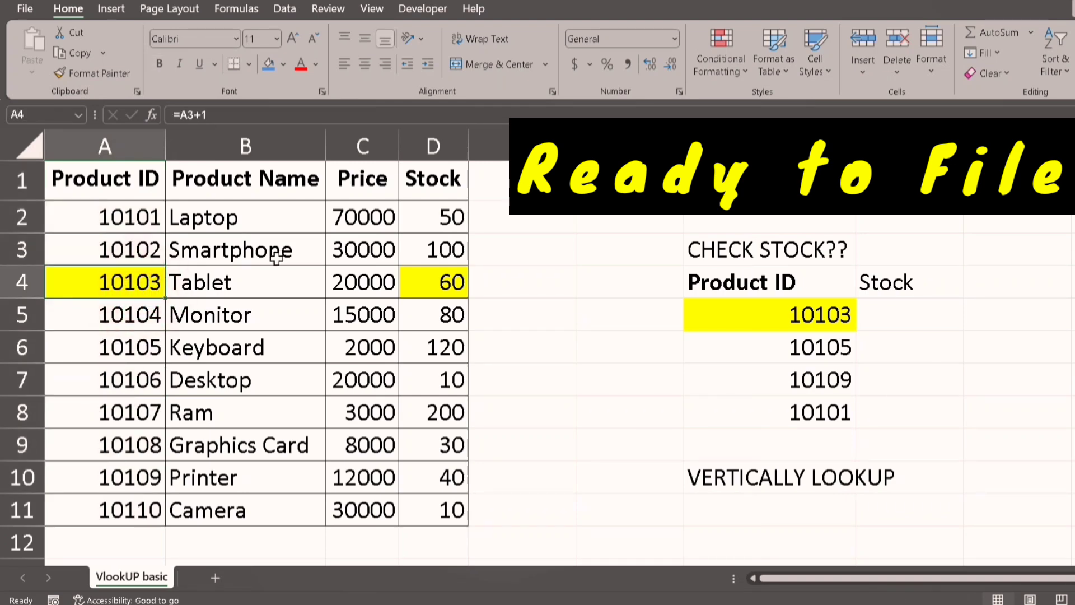
click(219, 285)
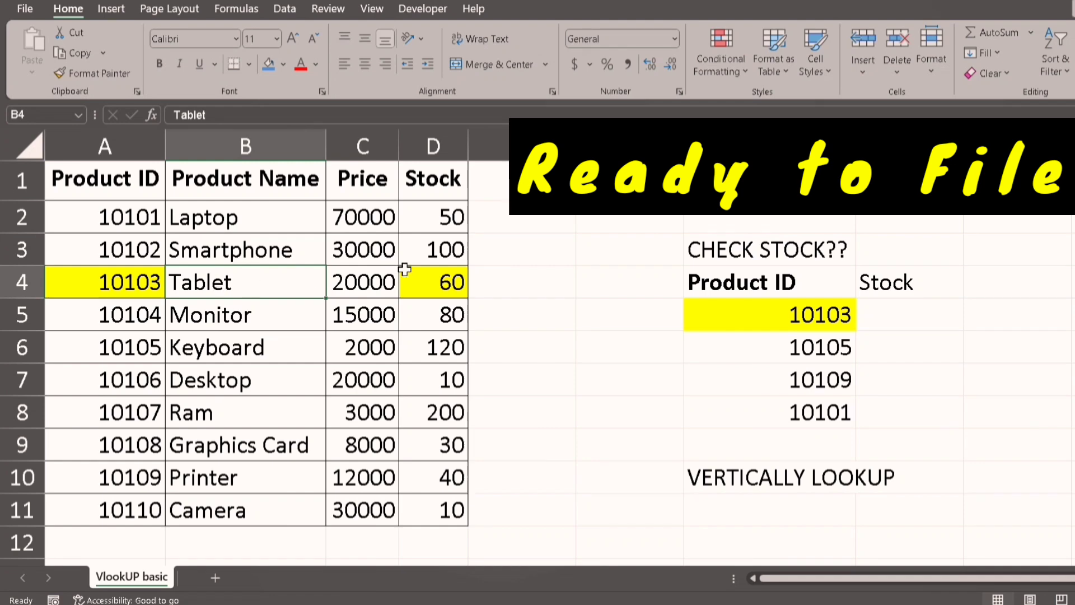
click(365, 272)
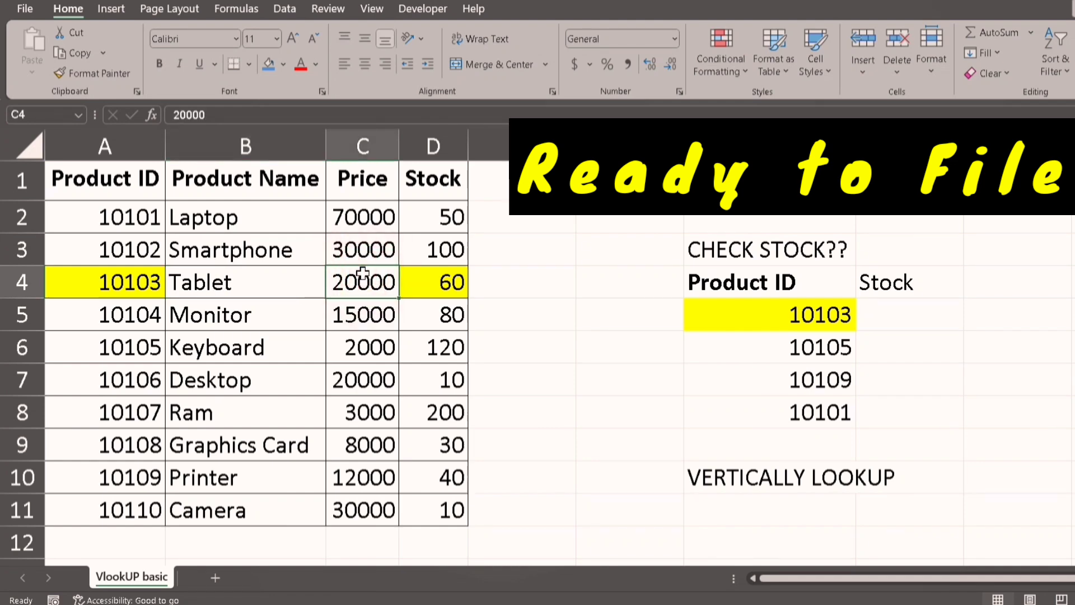
click(443, 288)
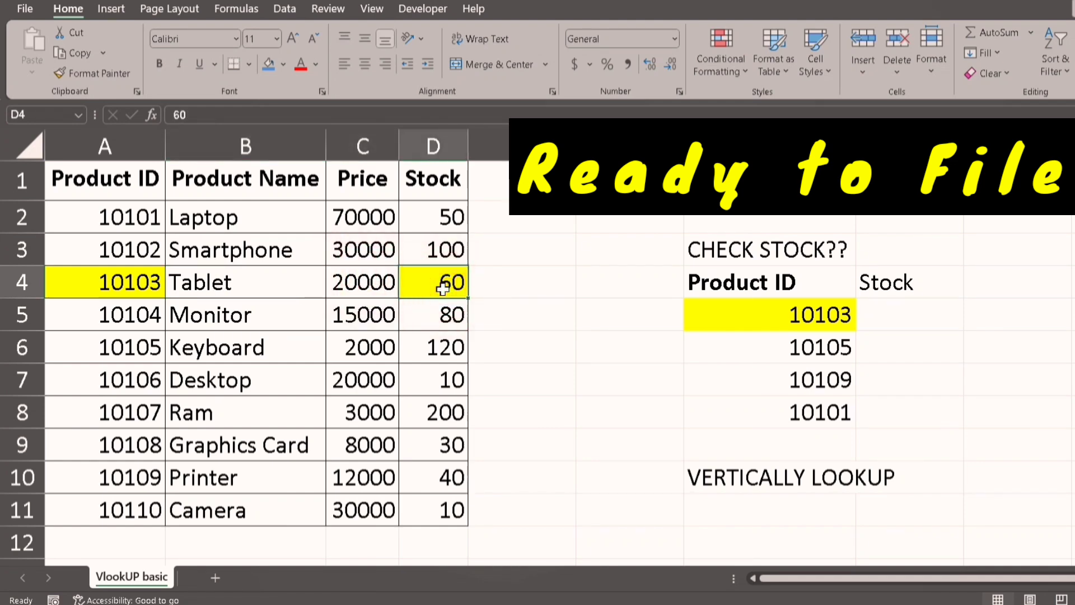
Step: Compare the Tablet's stock cell D4 with the empty Stock cell H5 beside product ID 10103
click(888, 311)
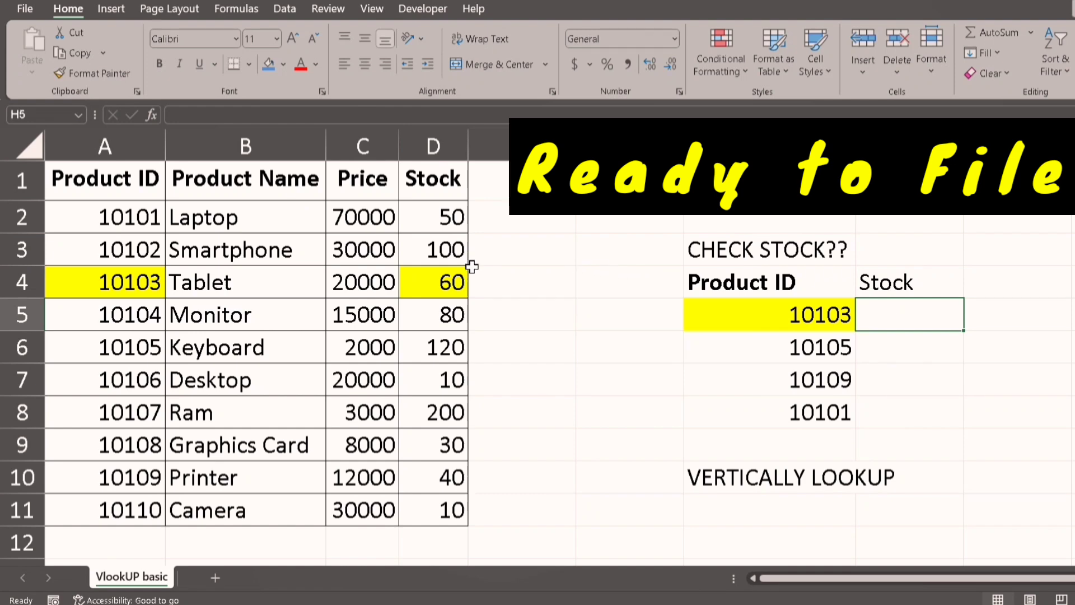
click(446, 288)
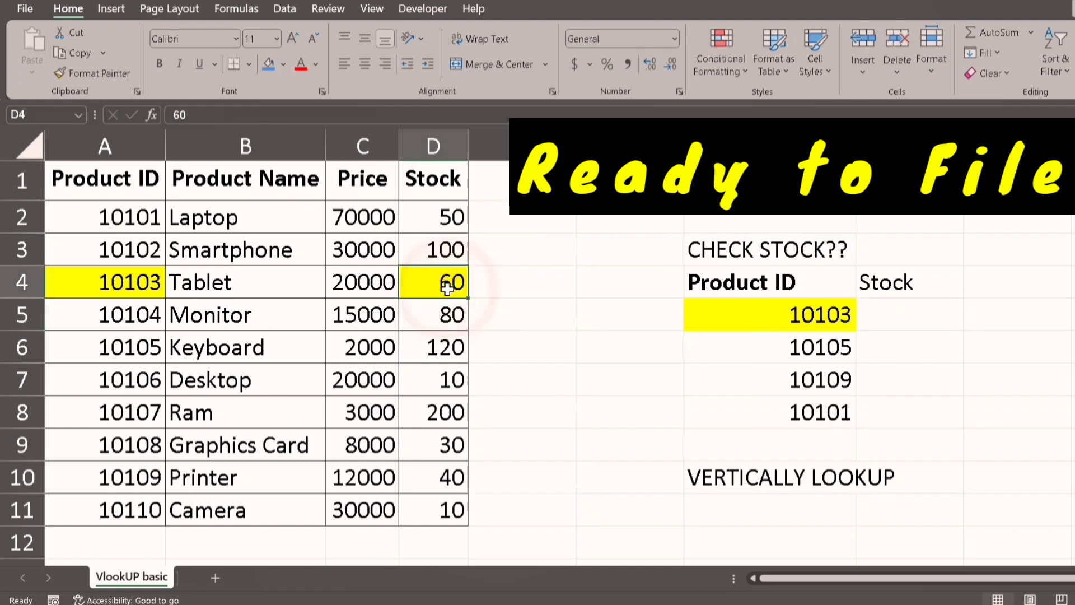
click(795, 312)
click(906, 322)
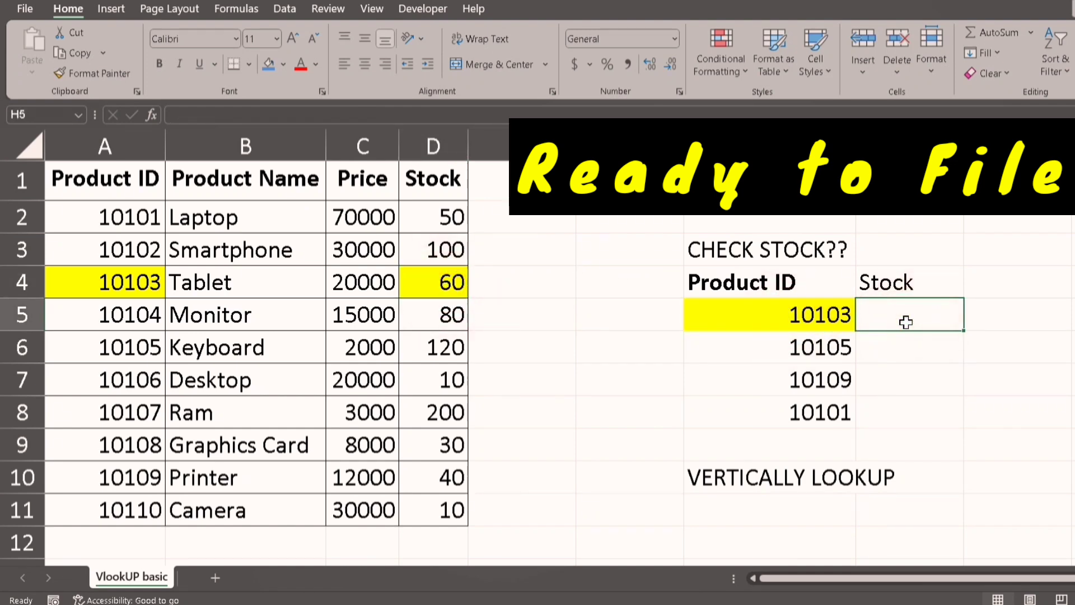
click(823, 309)
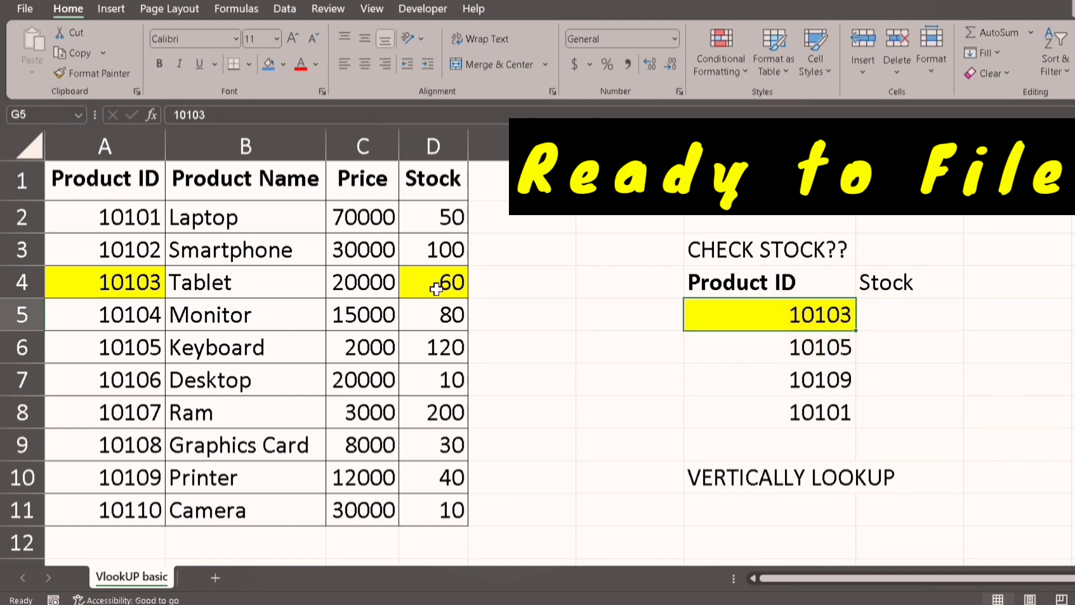
Step: Match product IDs 10105, 10109 and 10101 from the CHECK STOCK list with their rows in the product table
click(842, 347)
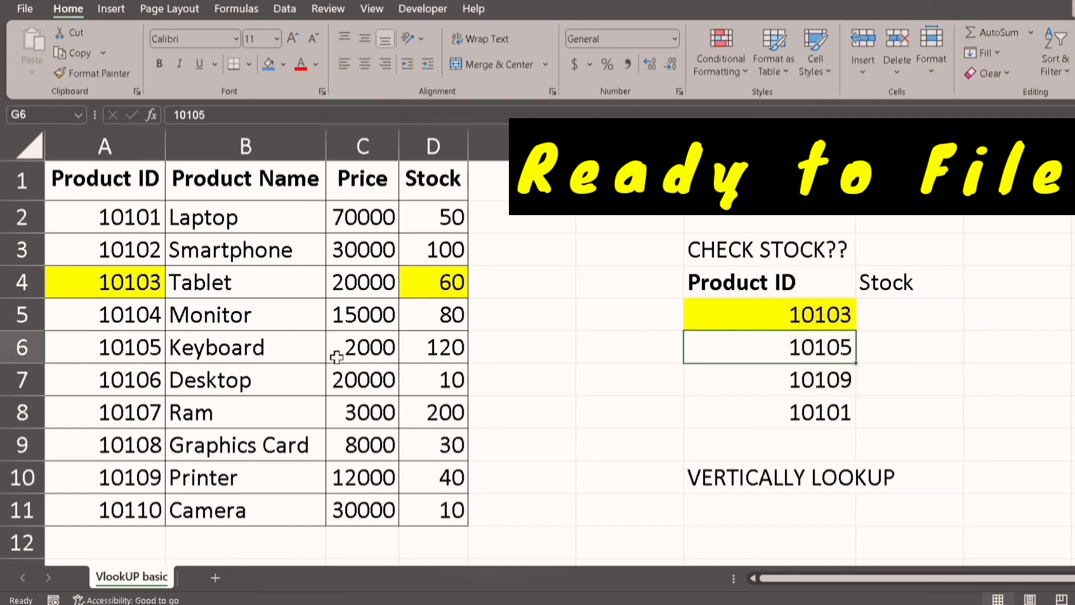
click(752, 382)
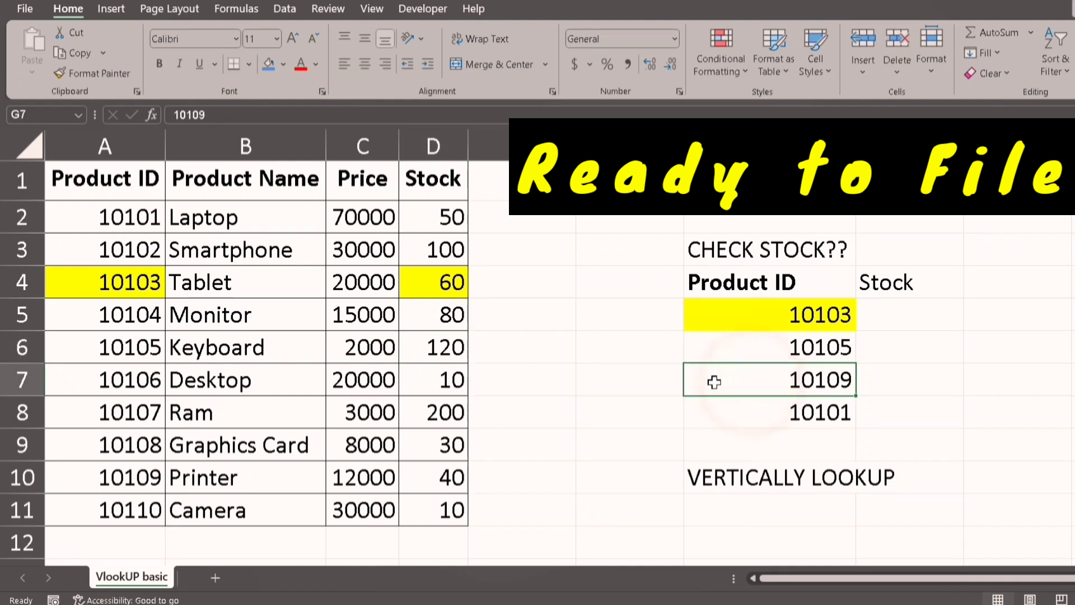
drag(150, 480, 405, 478)
click(809, 414)
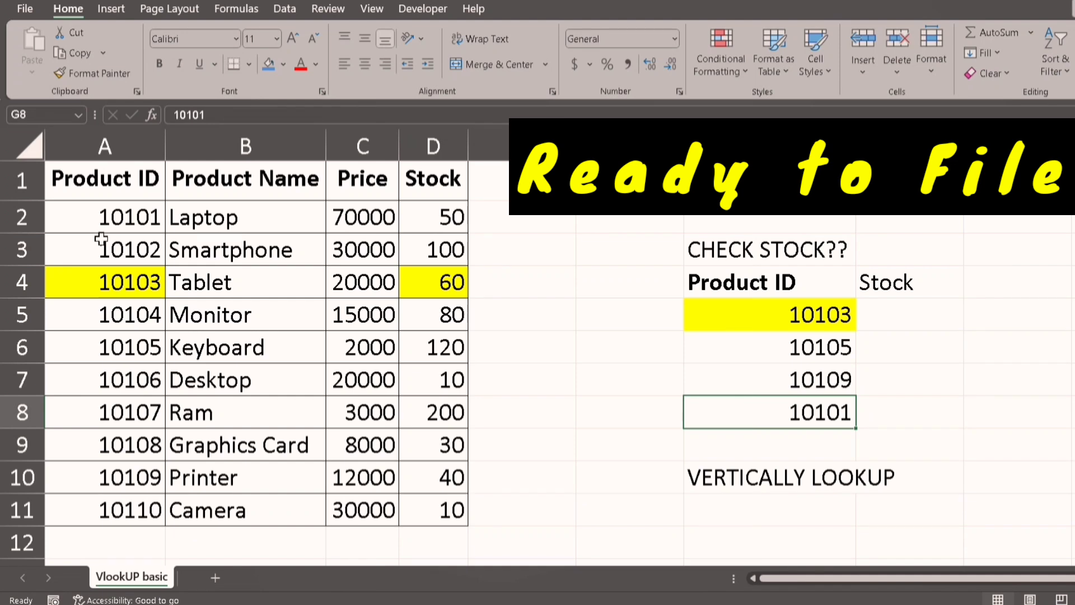
drag(101, 218, 458, 212)
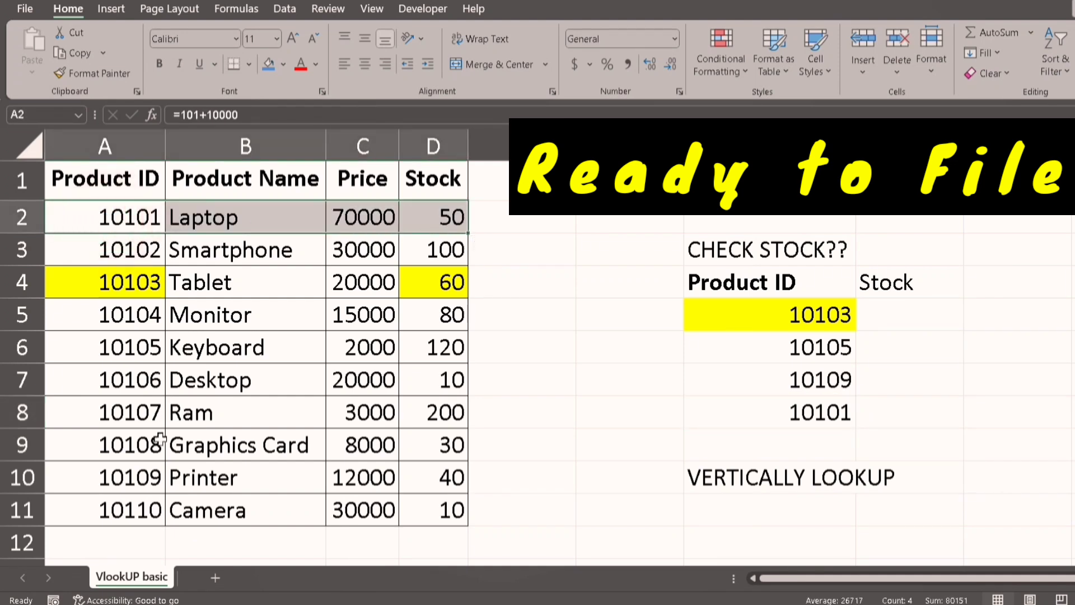
Step: Go to the very last row of the worksheet and select it
scroll(115, 504, down, 14)
click(112, 424)
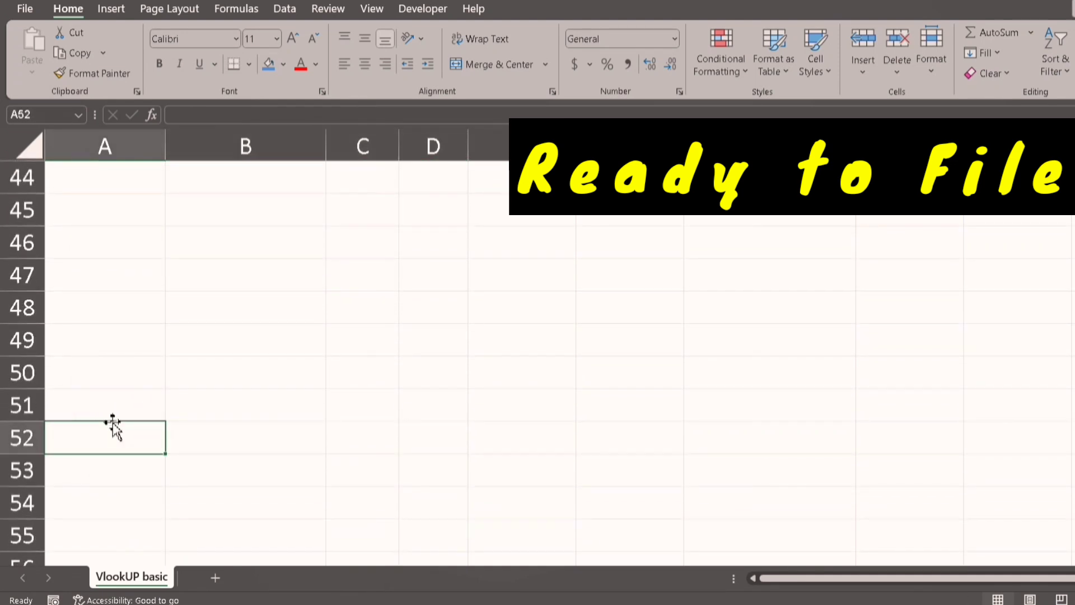
key(ctrl+Down)
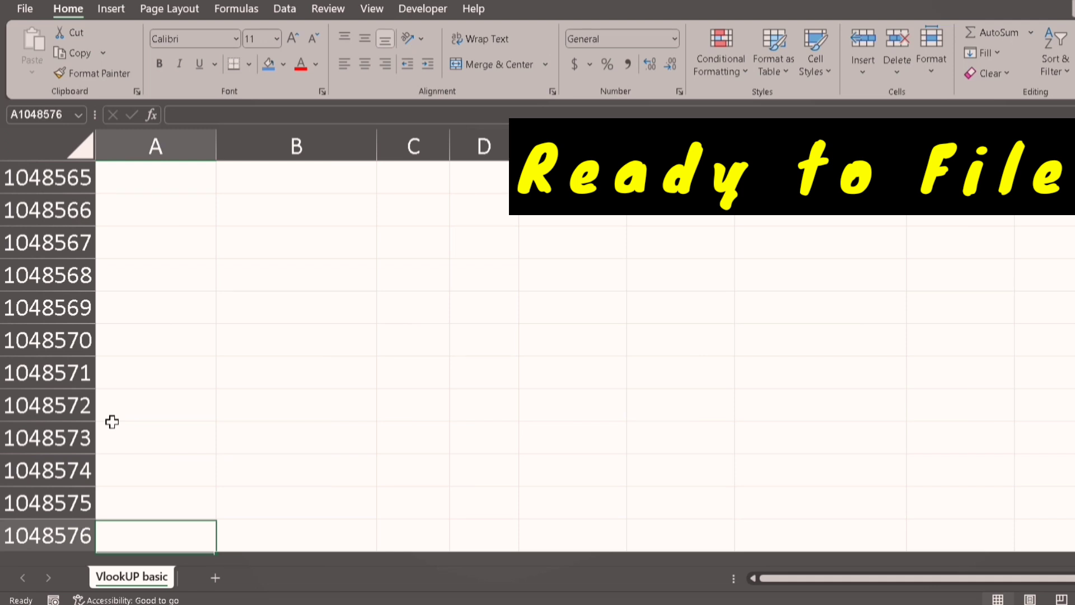
click(47, 533)
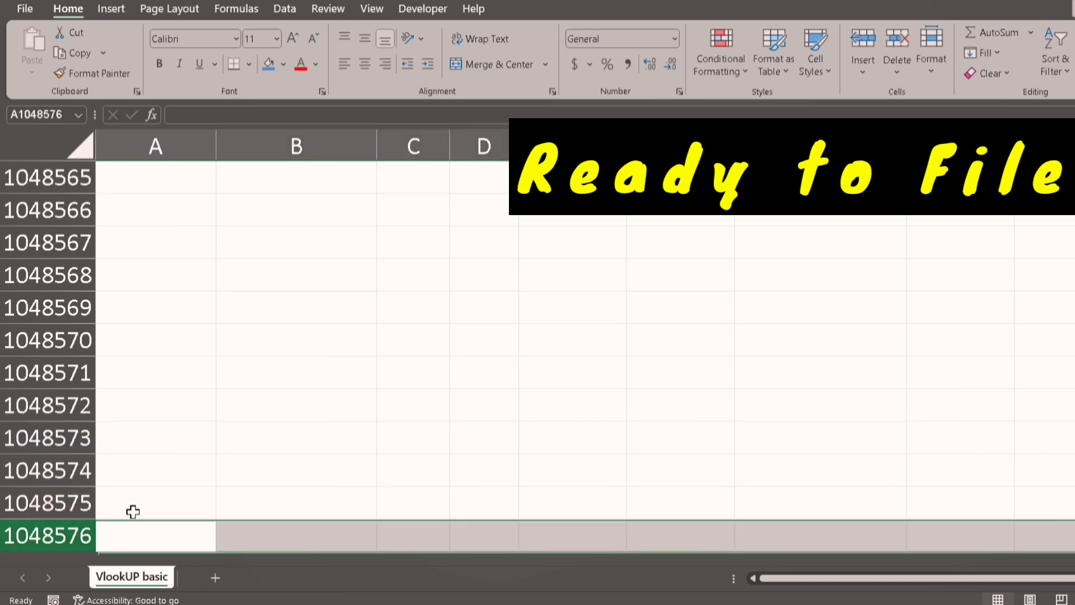
Step: Return to the beginning of the worksheet so the product table and the CHECK STOCK list are both in view
key(ctrl+Up)
key(Up)
key(Up)
key(Up)
key(Up)
key(Up)
key(Up)
key(Up)
key(Up)
key(Up)
key(Up)
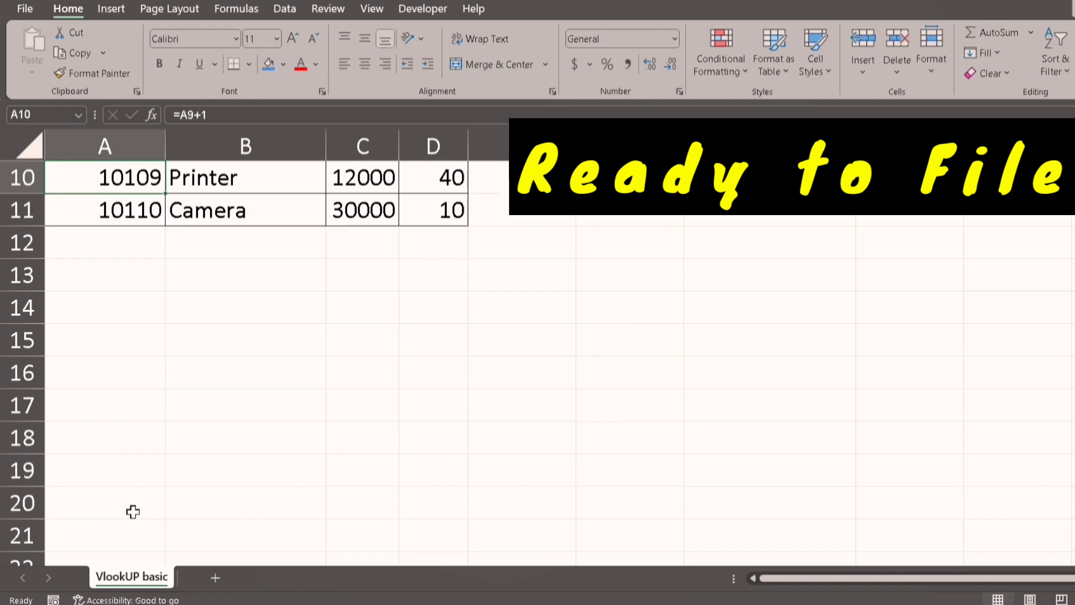
key(Right)
key(Right)
key(Right)
key(Right)
key(Right)
key(Right)
key(Right)
key(Right)
key(Right)
key(Right)
key(Right)
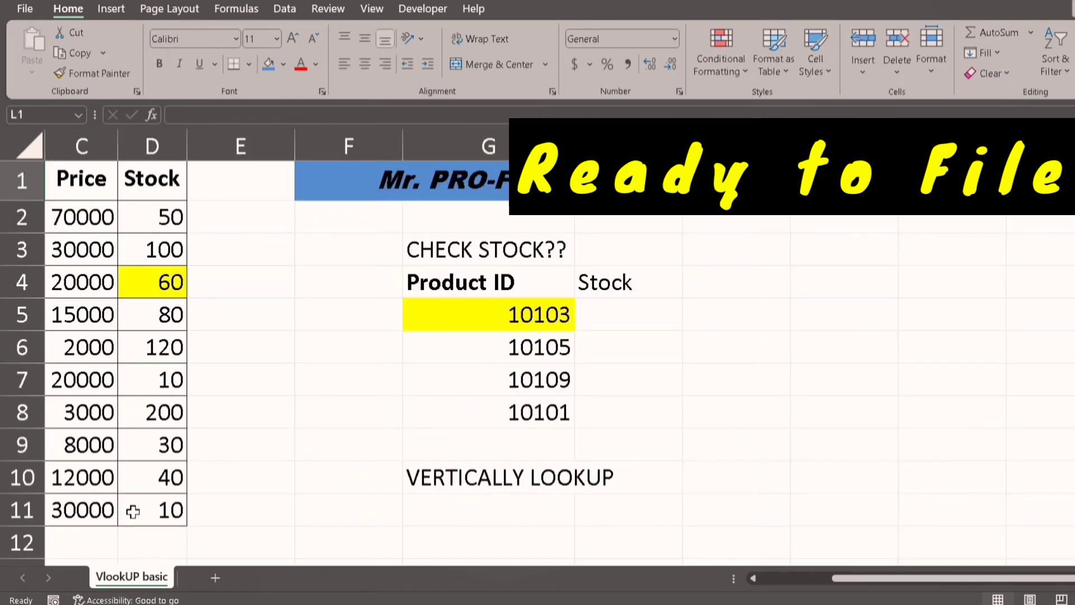
key(Down)
key(Down)
key(Left)
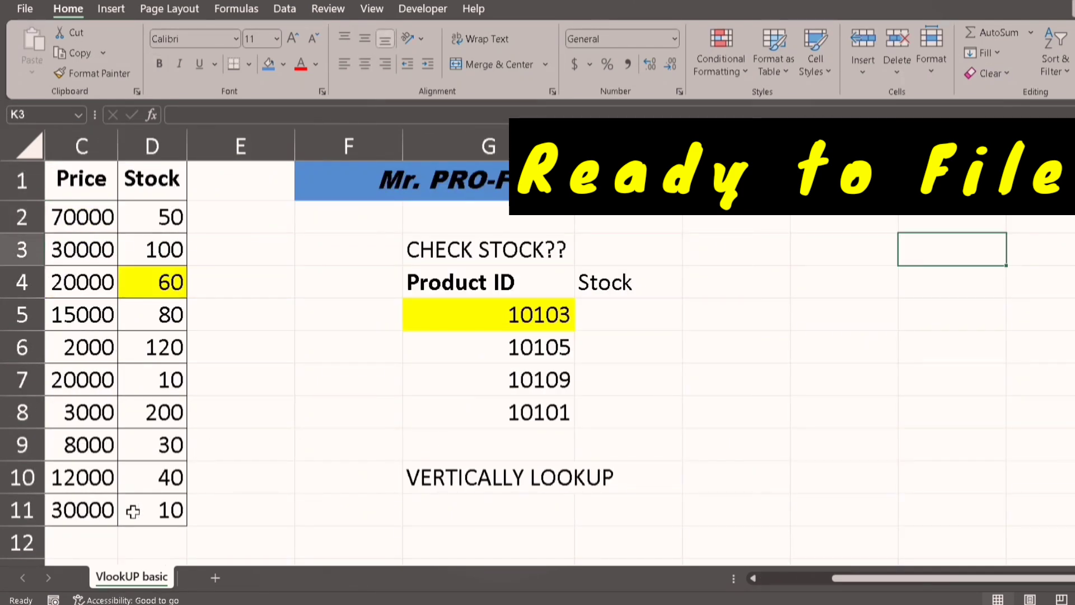
key(Left)
scroll(472, 380, left, 2)
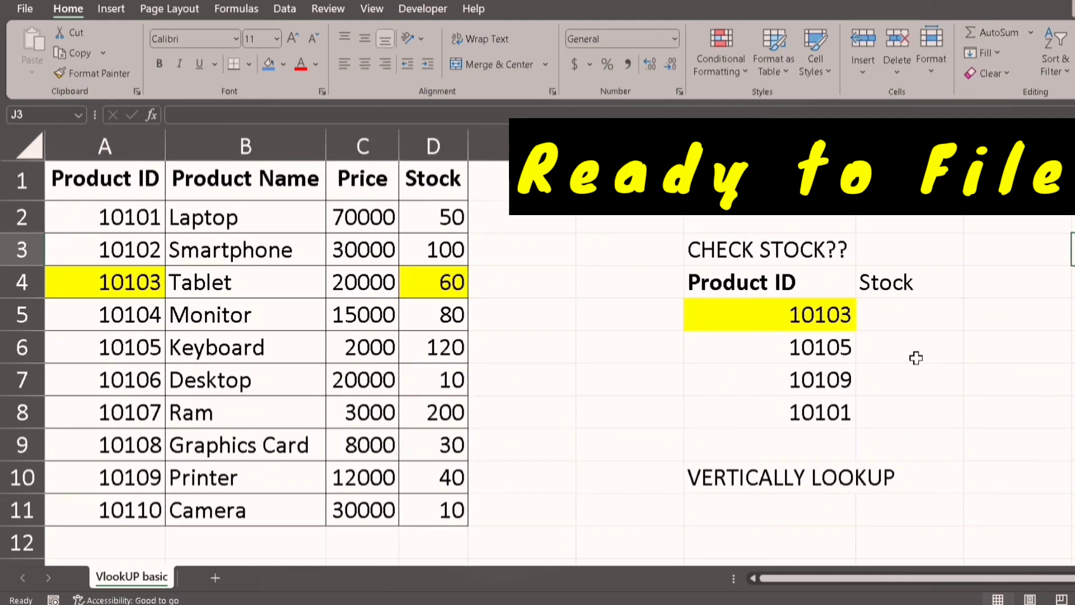
Step: Begin a formula in Stock cell H5, beside product ID 10103, with =vlo
click(822, 348)
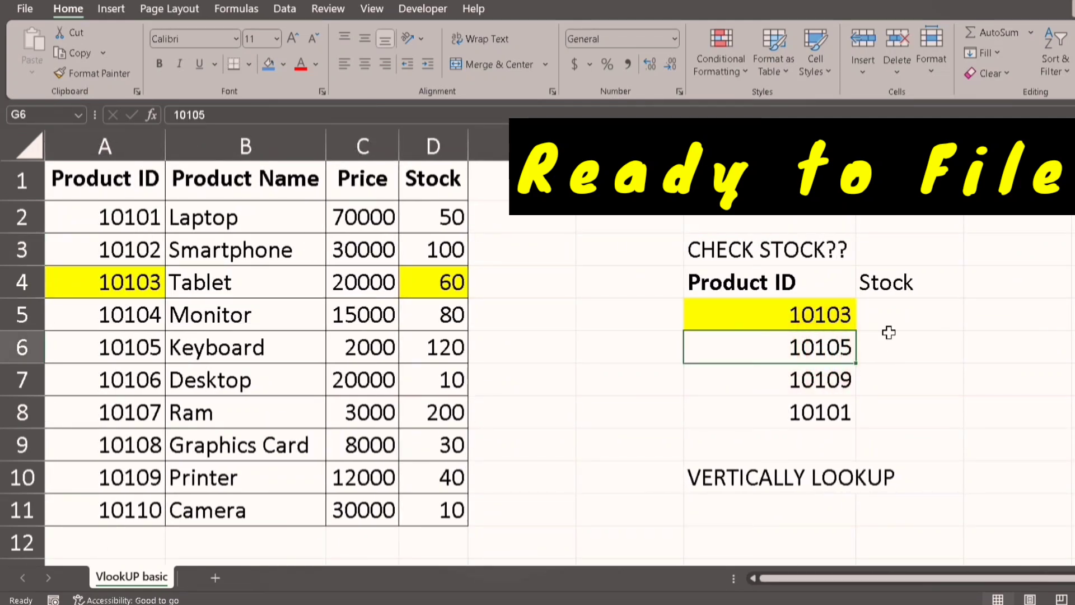
click(890, 336)
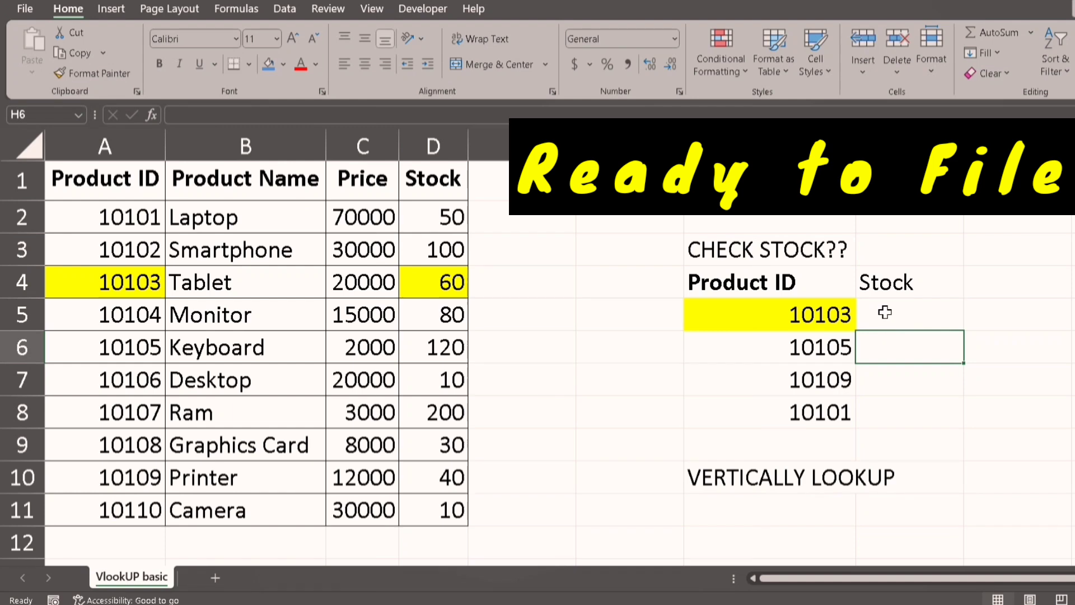
click(885, 312)
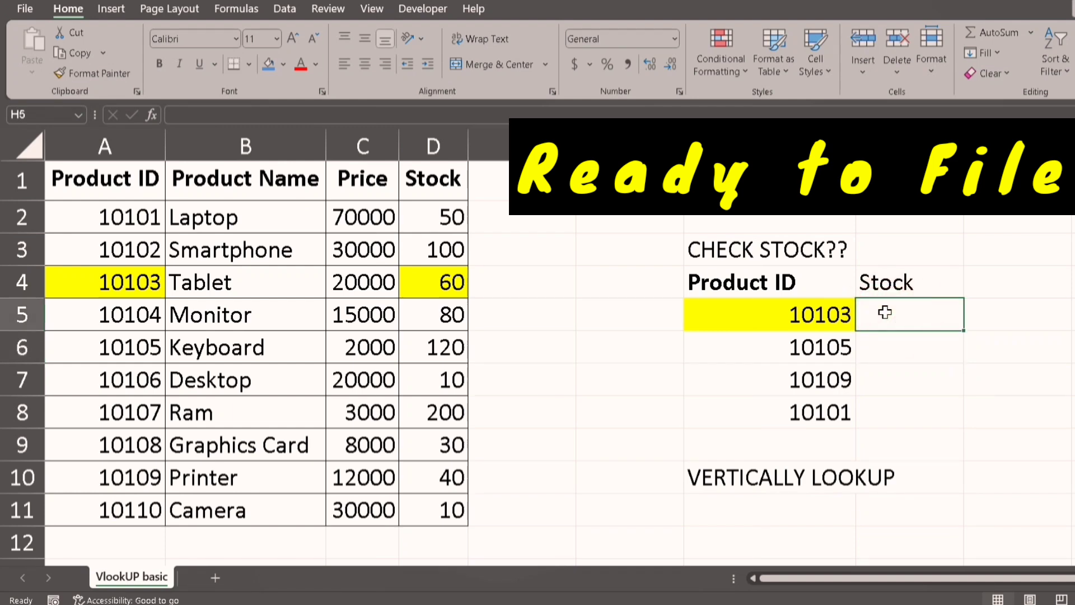
text(=vlo)
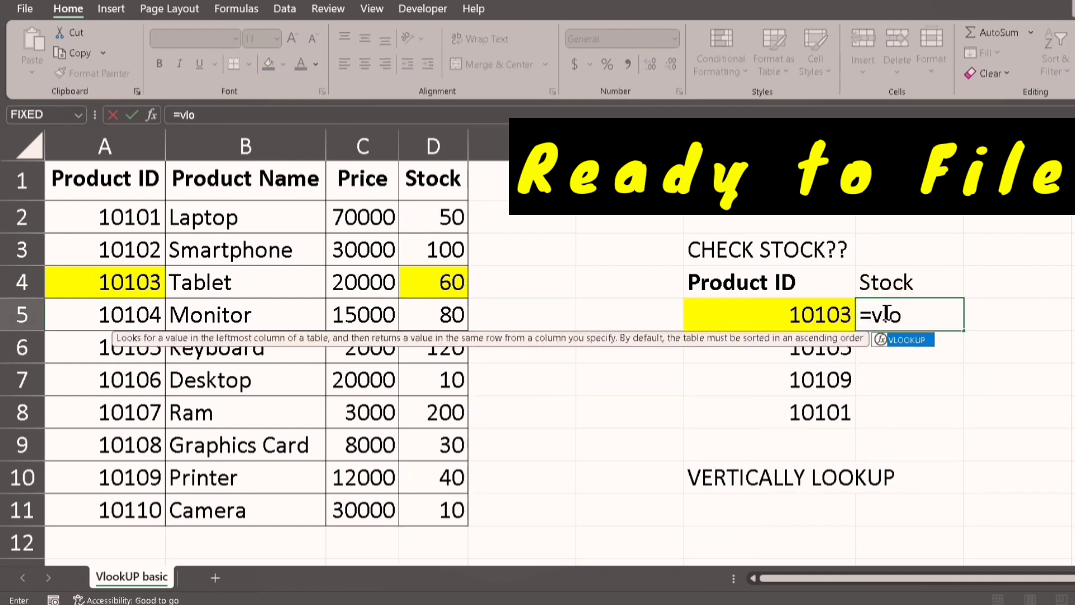
key(Tab)
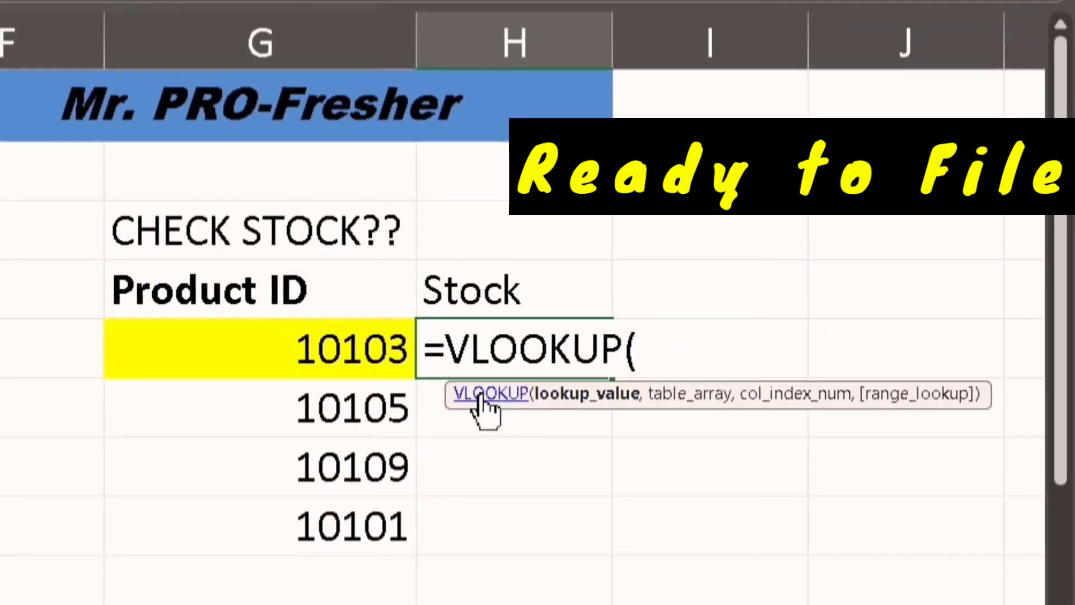
key(BackSpace)
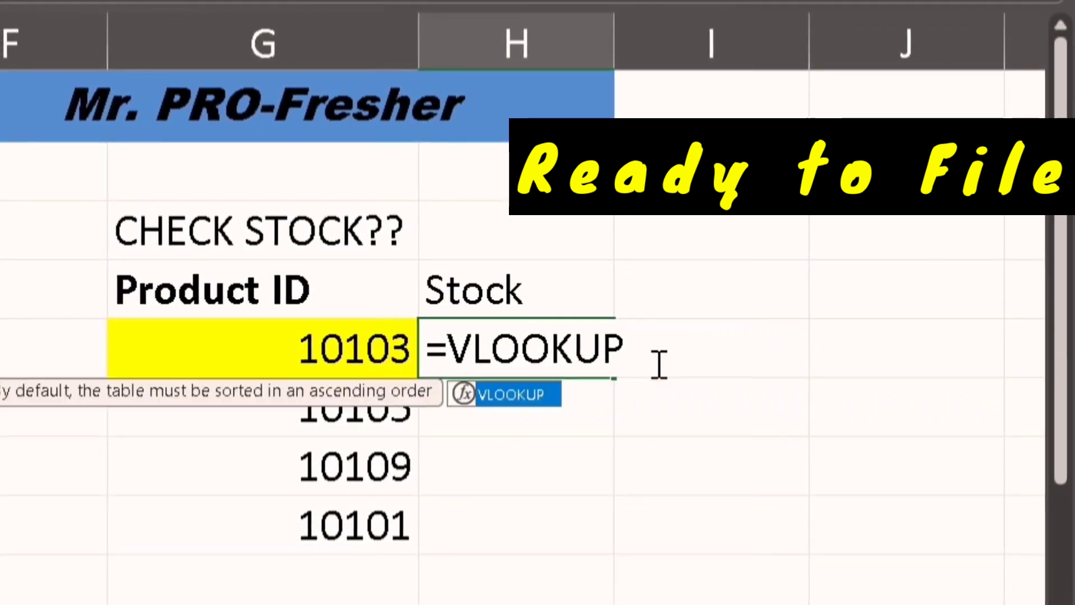
key(BackSpace)
key(BackSpace)
key(BackSpace)
key(BackSpace)
key(BackSpace)
key(BackSpace)
key(BackSpace)
text(vl)
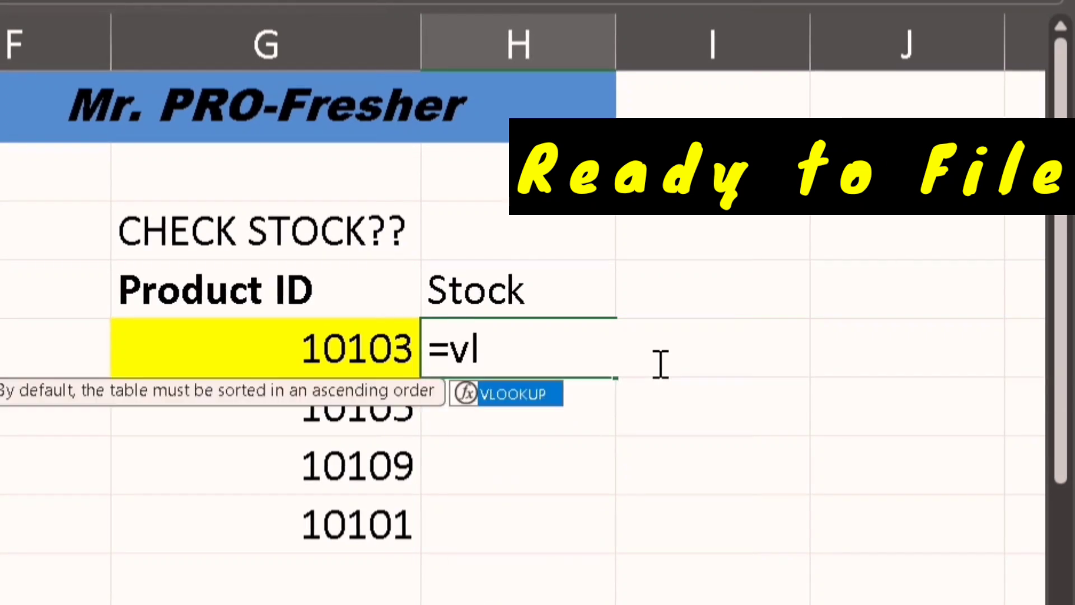
text(o)
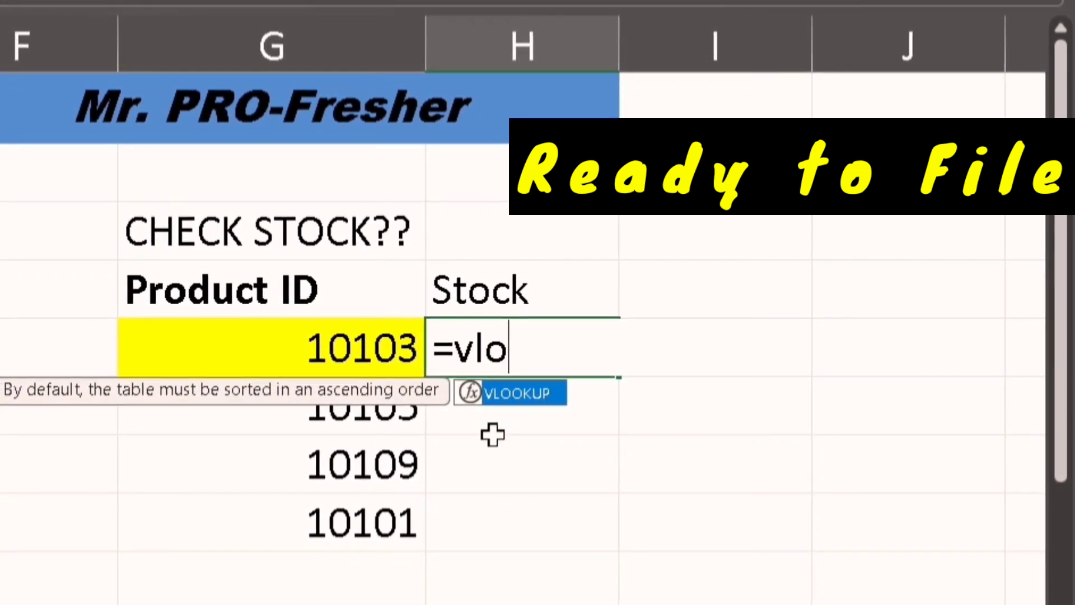
Step: Complete the function name as VLOOKUP and supply G5 as lookup value, A1:D11 as table array and 4 as column index
key(Tab)
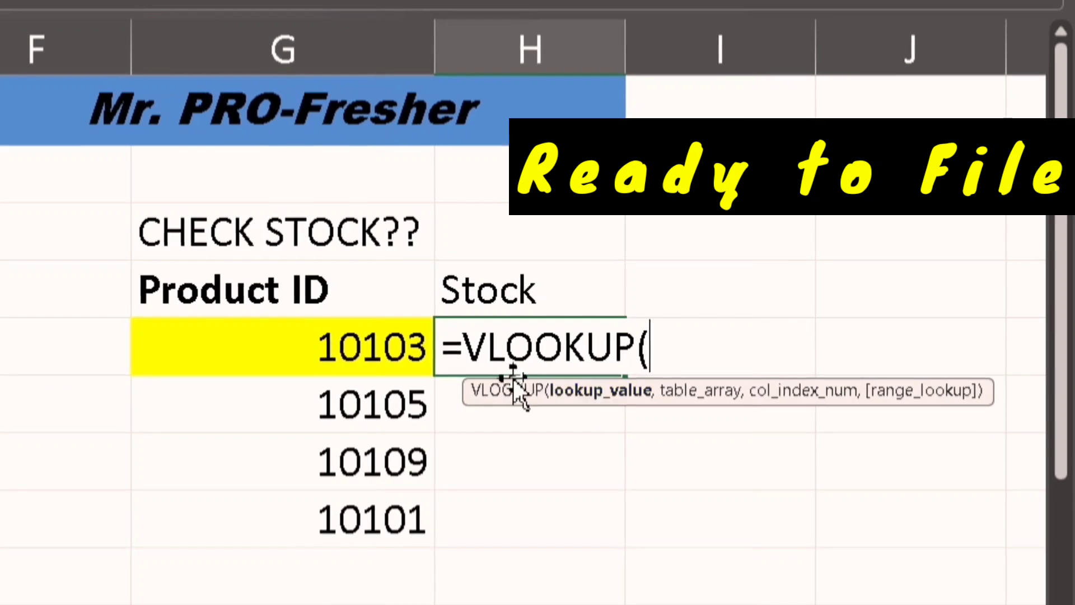
click(376, 360)
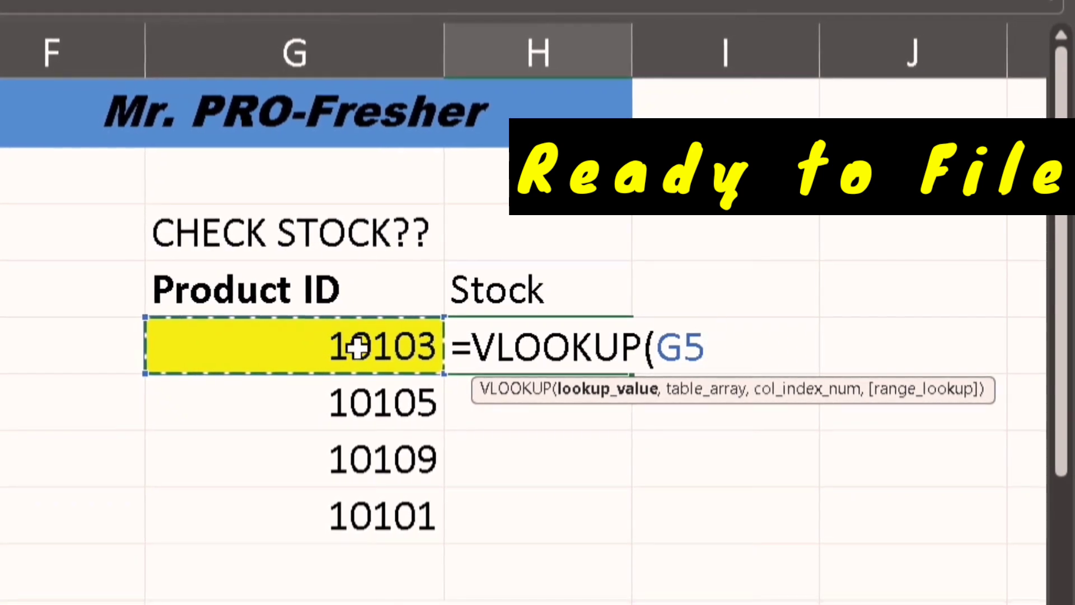
text(,)
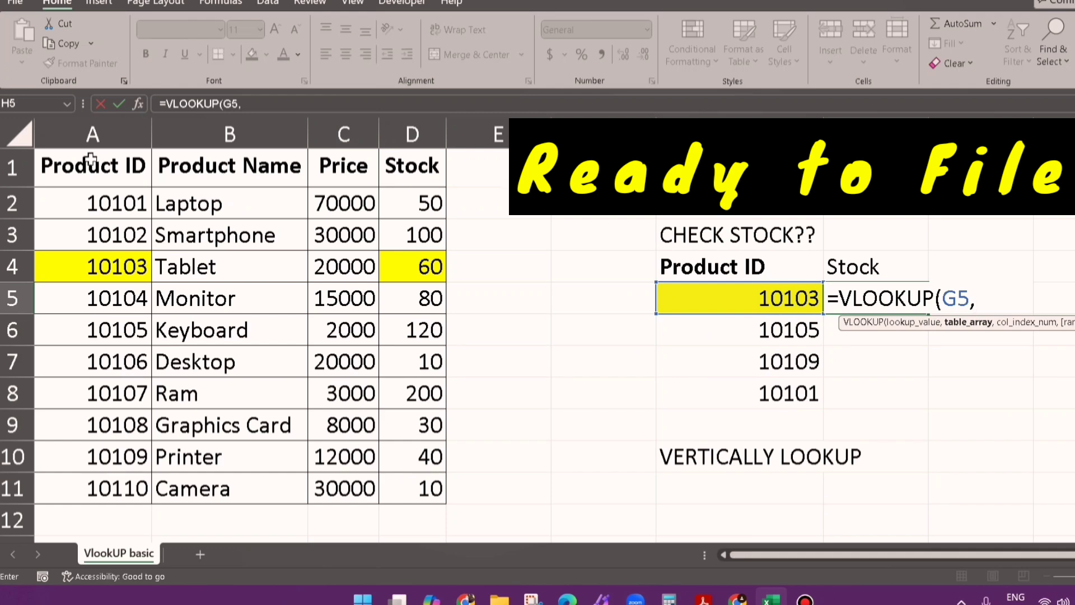
drag(92, 162, 407, 494)
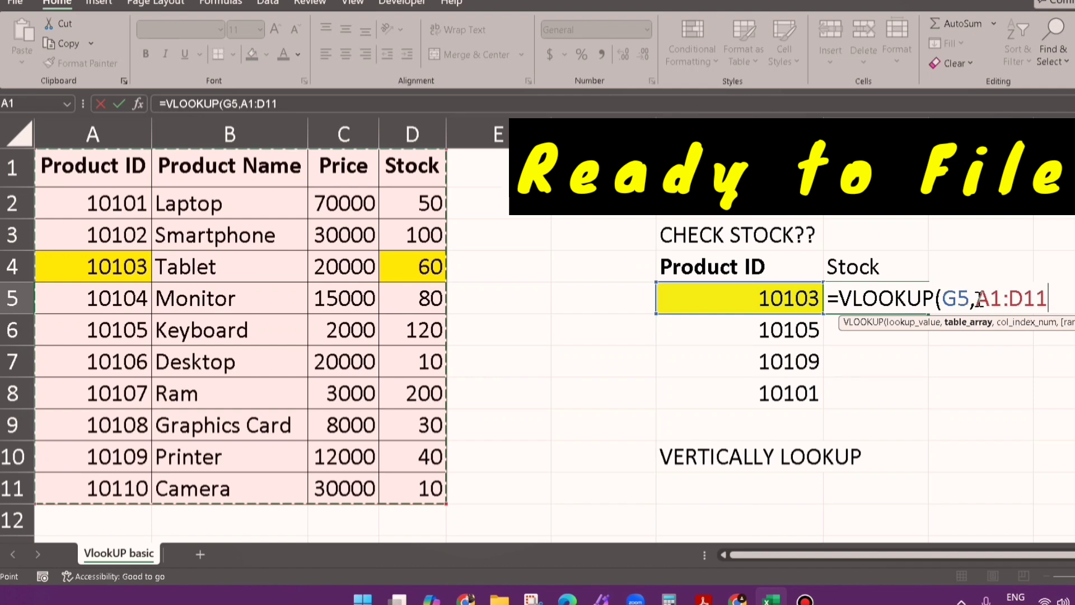
drag(979, 299, 1056, 297)
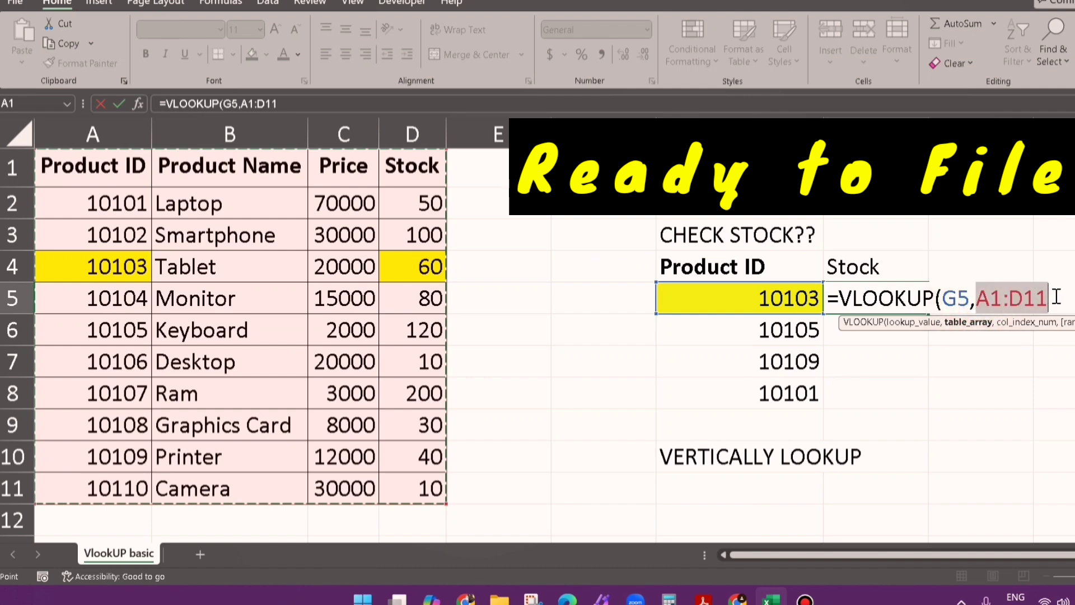
click(1056, 297)
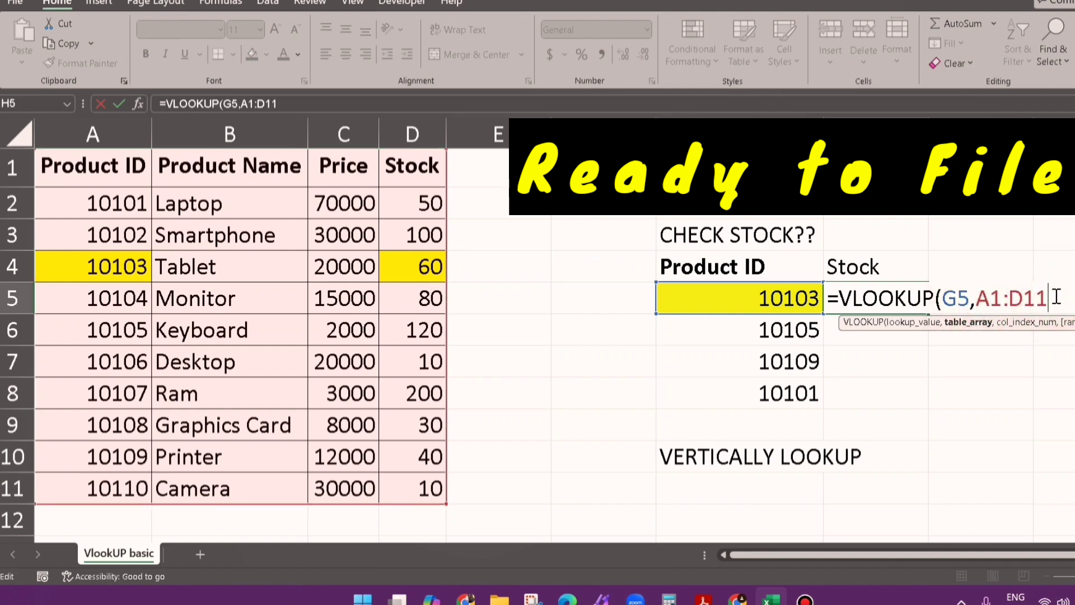
text(,4)
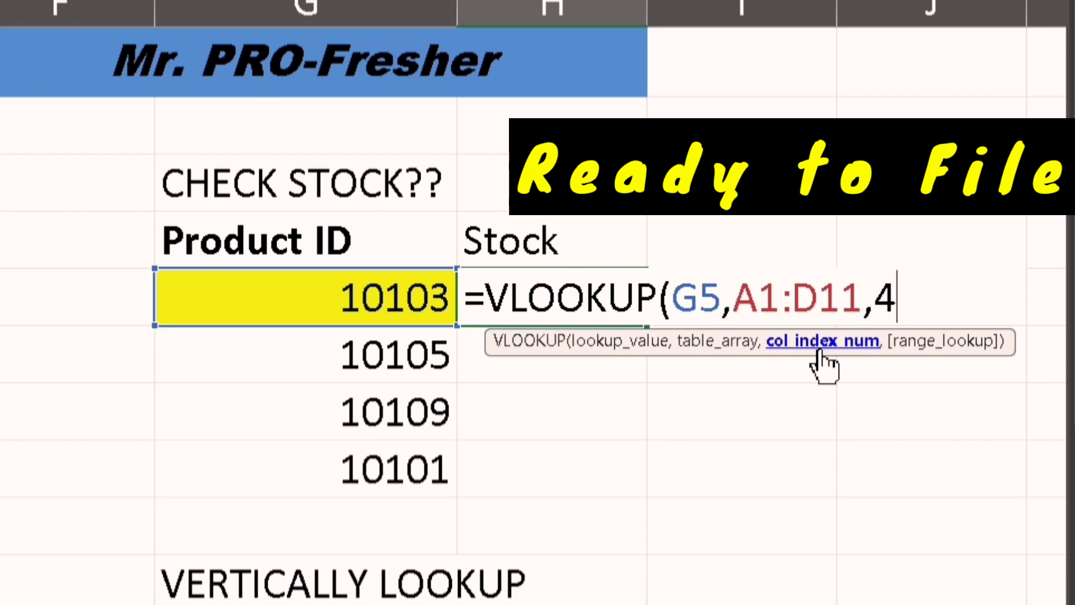
text(,)
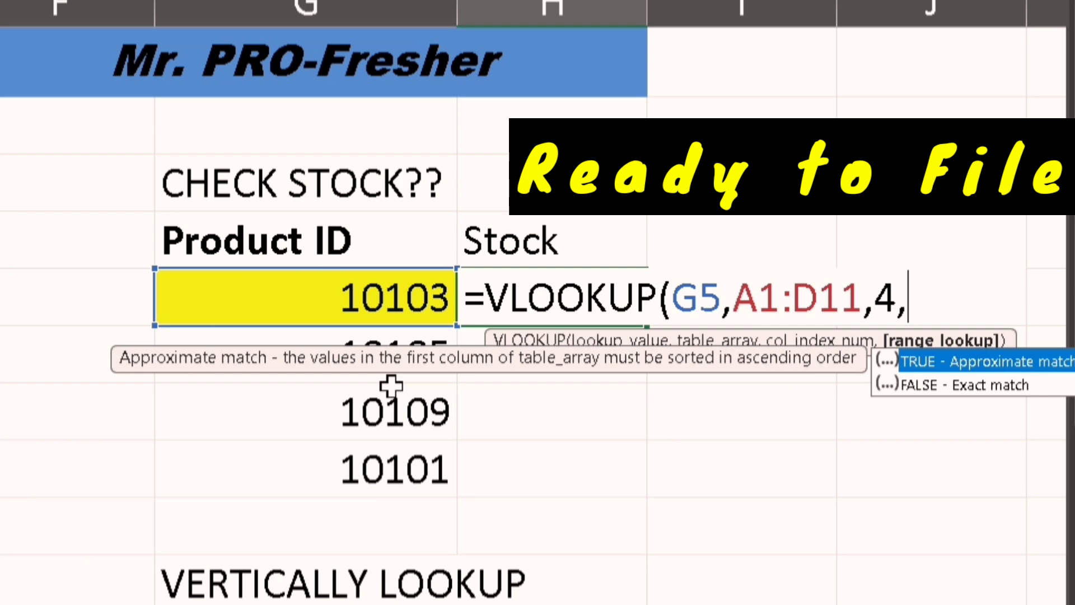
key(Down)
key(Tab)
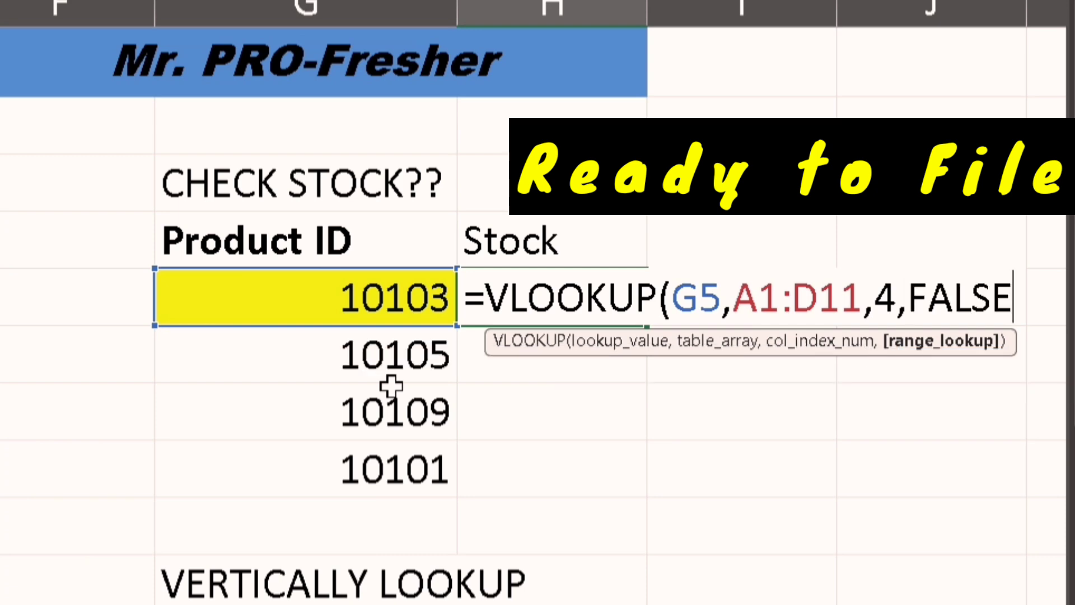
key(BackSpace)
key(BackSpace)
key(BackSpace)
key(BackSpace)
key(BackSpace)
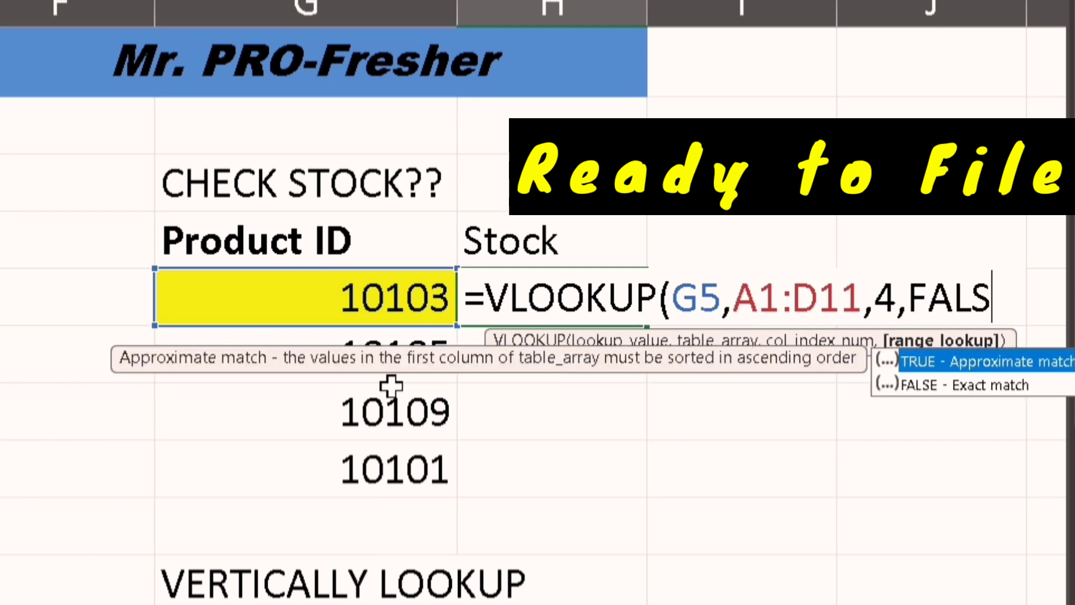
Step: Finish the H5 formula with 0 as the range lookup argument for an exact match and enter it
text(0))
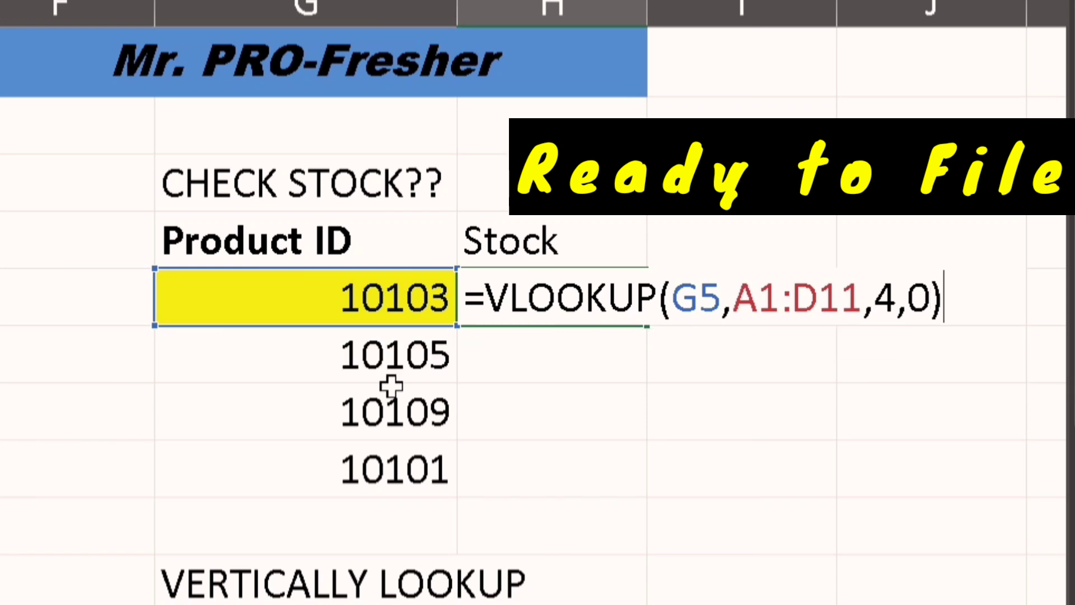
key(Return)
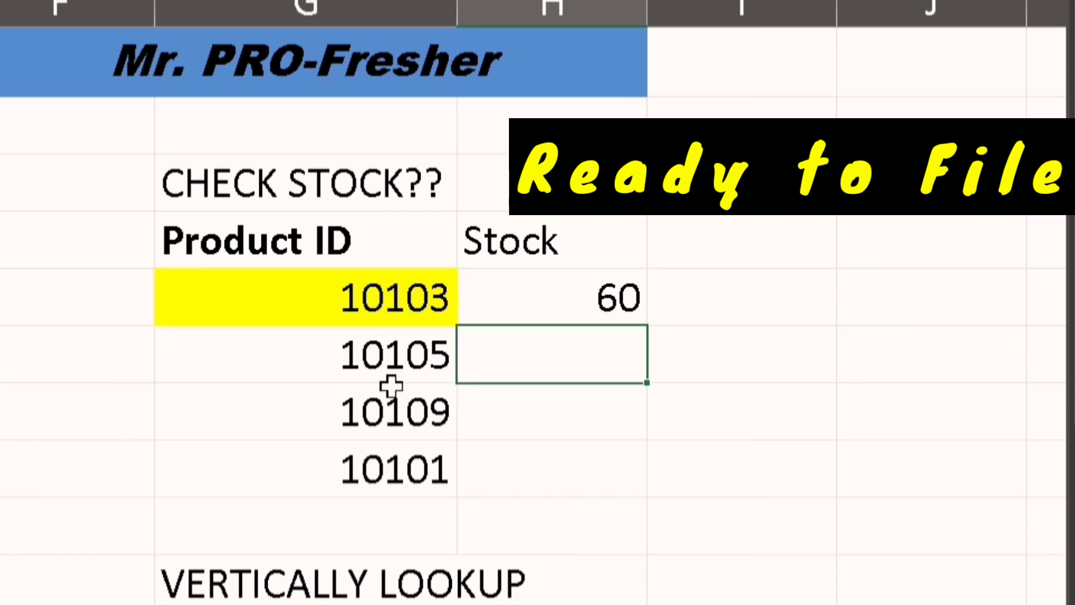
Step: Review the table array A1:D11 inside the VLOOKUP formula of H5 without changing the formula
click(318, 297)
click(595, 294)
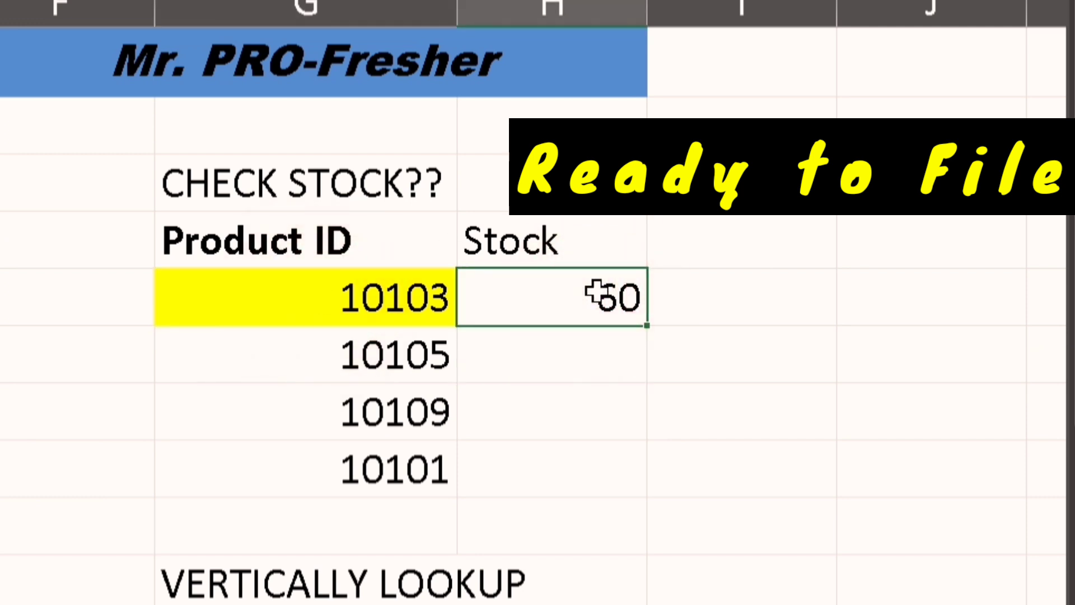
double_click(596, 295)
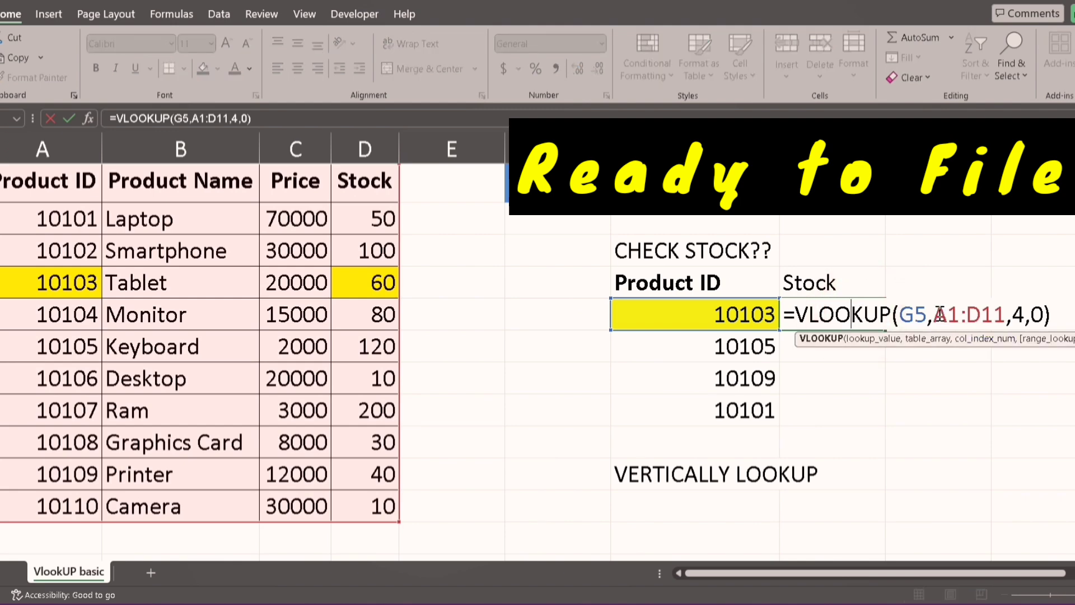
drag(939, 314, 1007, 316)
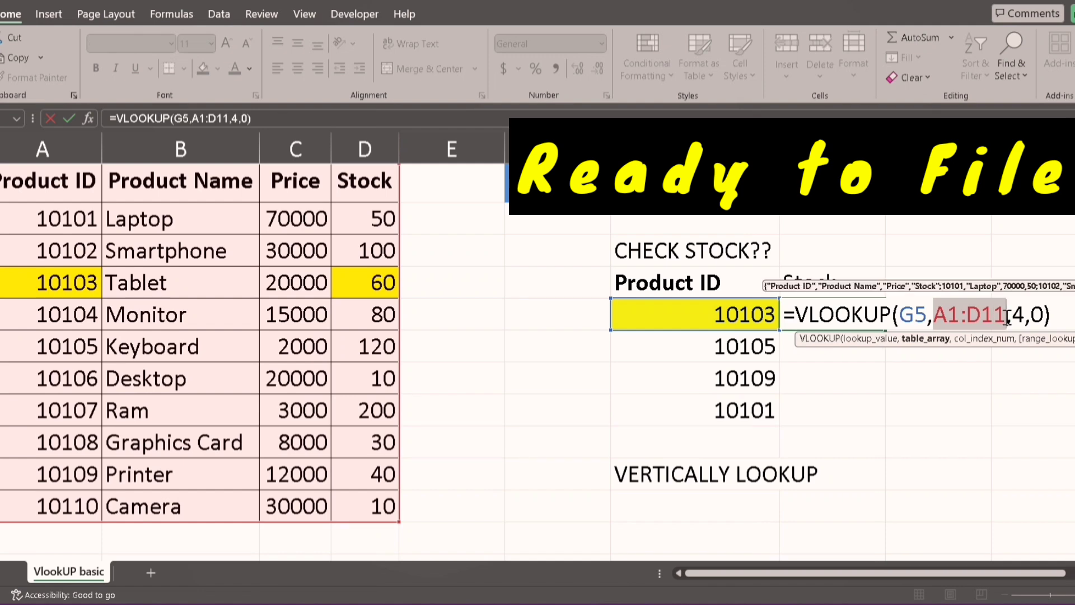
key(Escape)
Step: Copy the VLOOKUP formula from H5 down to H6 and H7 for product IDs 10105 and 10109
key(ctrl+c)
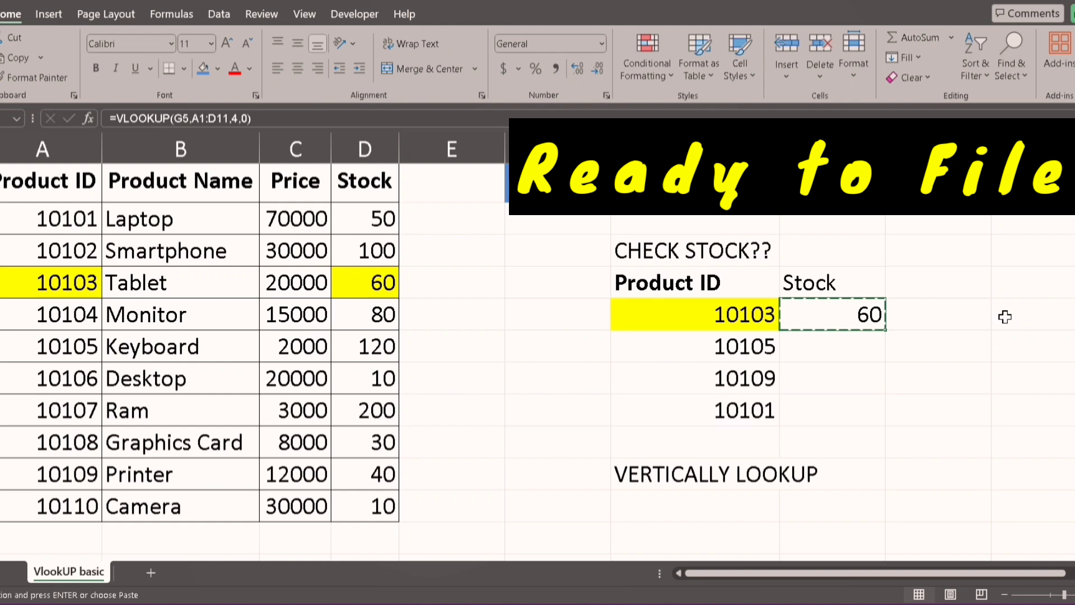
key(shift+Down)
key(shift+Down)
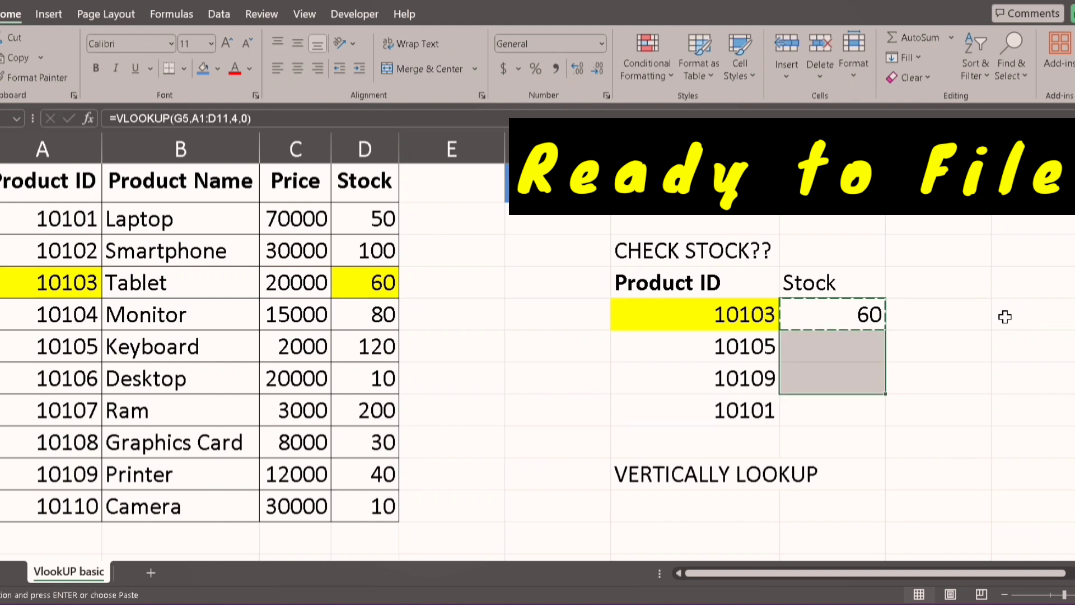
key(Return)
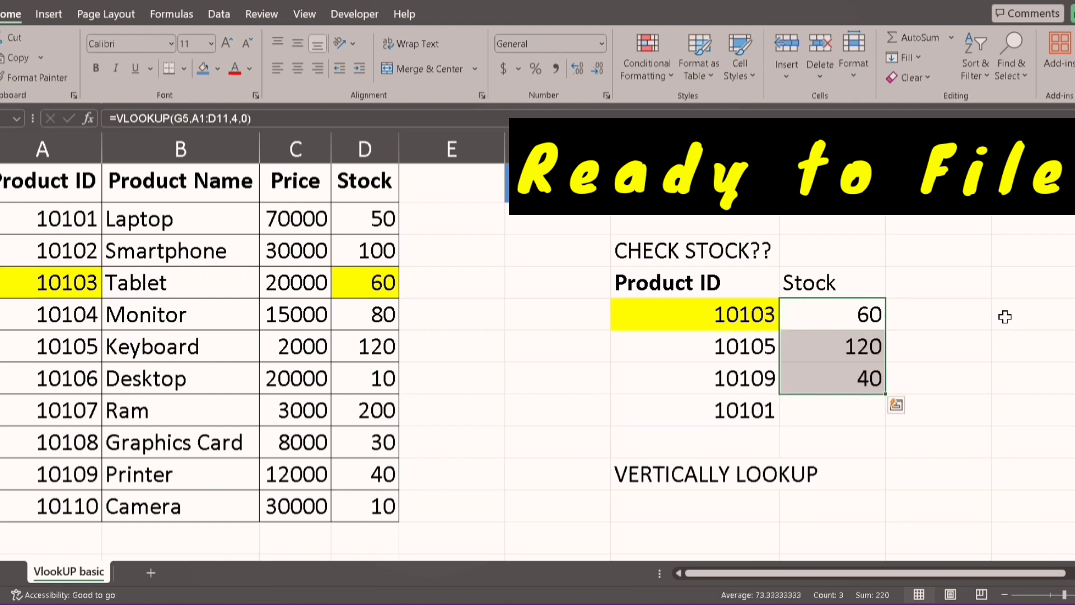
Step: Compare the looked-up stock of product ID 10105 with its Keyboard row in the product table, and select ID 10109 in the CHECK STOCK list
click(760, 348)
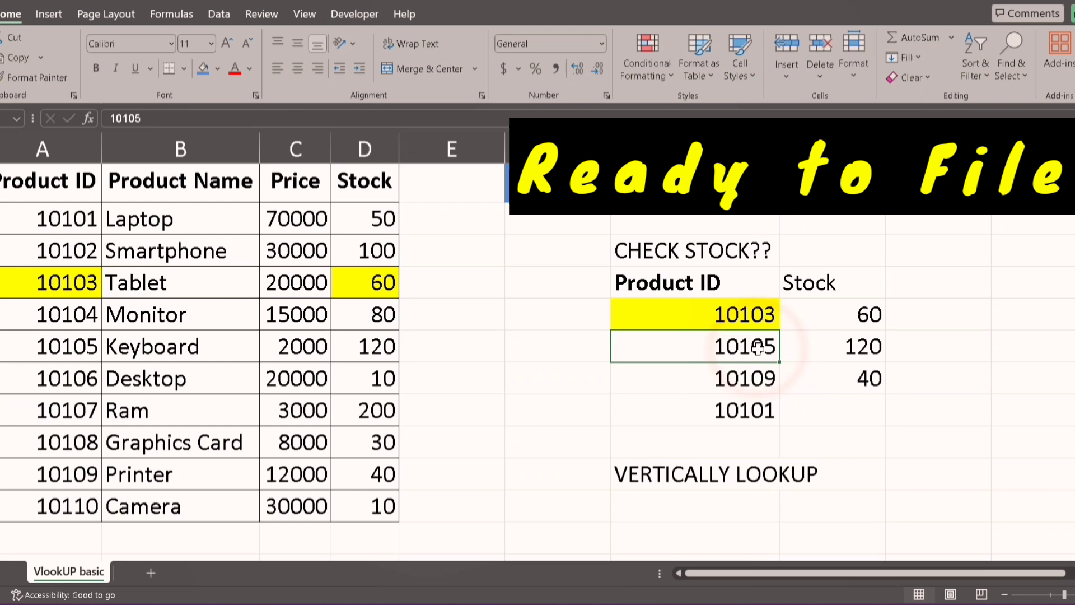
click(821, 353)
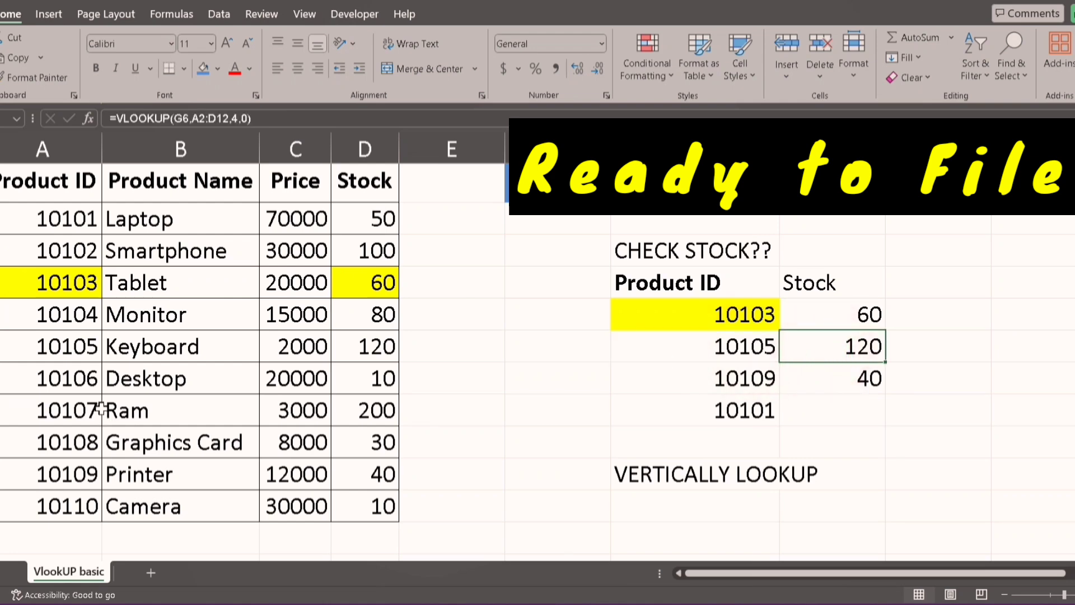
click(90, 348)
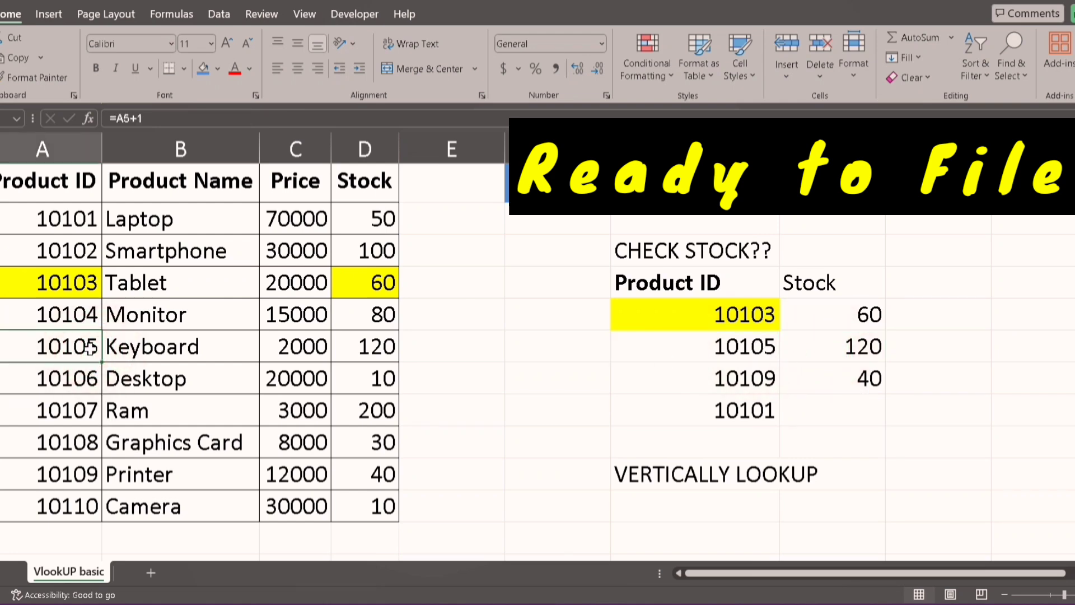
drag(90, 348, 358, 350)
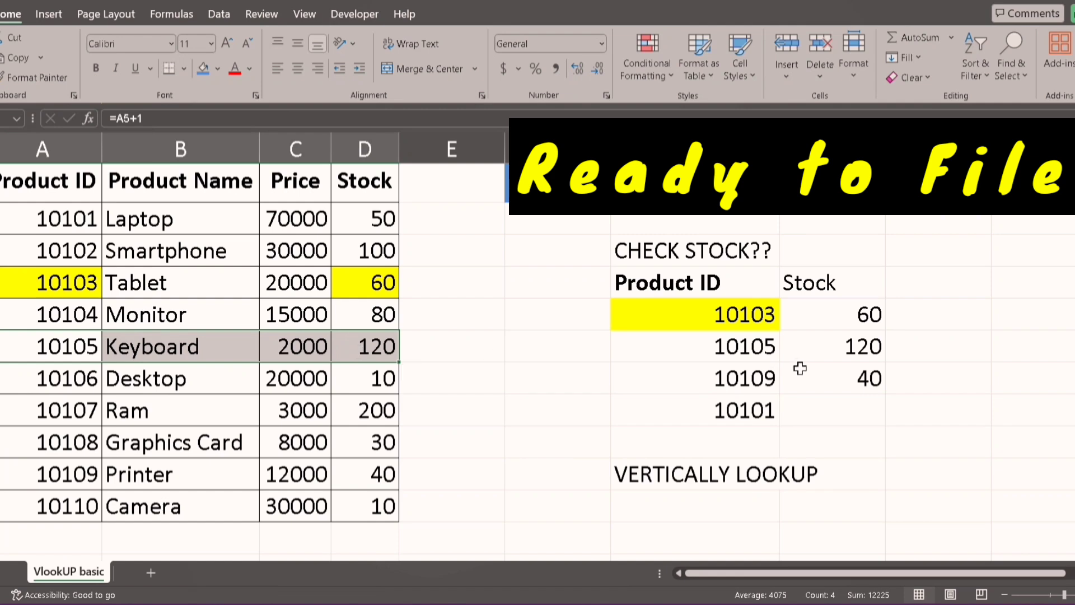
click(775, 374)
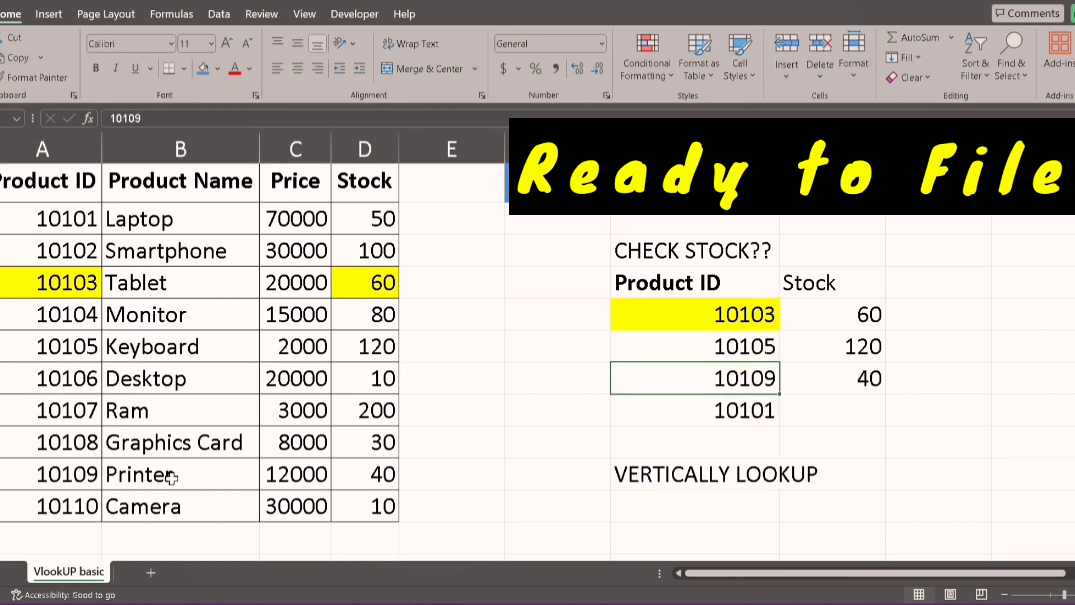
Step: Copy the VLOOKUP formula from H7 down to H8 for product ID 10101 and inspect the copied formula
click(823, 379)
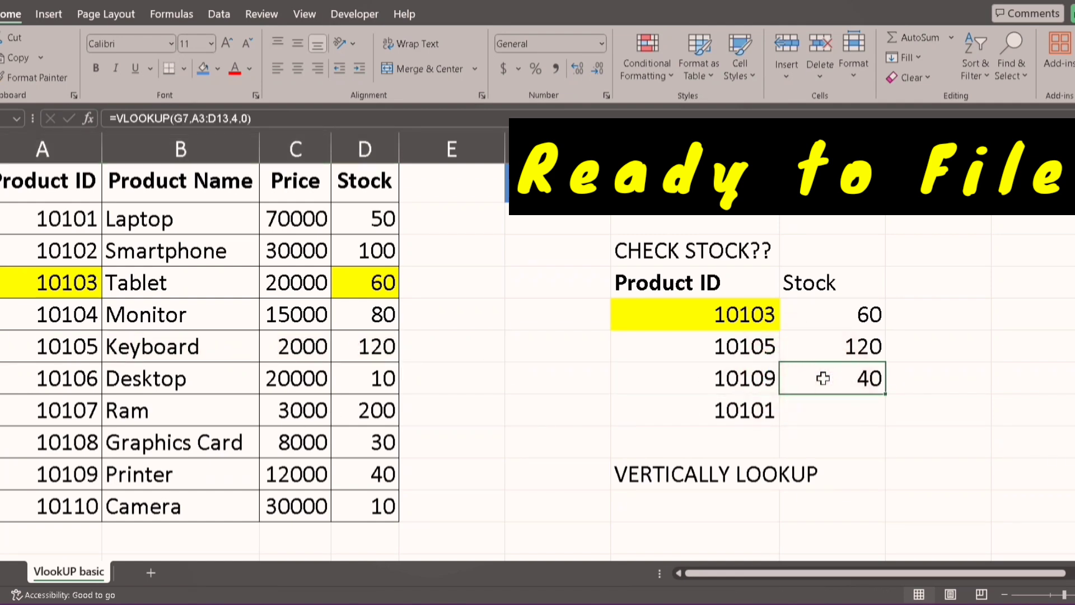
key(ctrl+c)
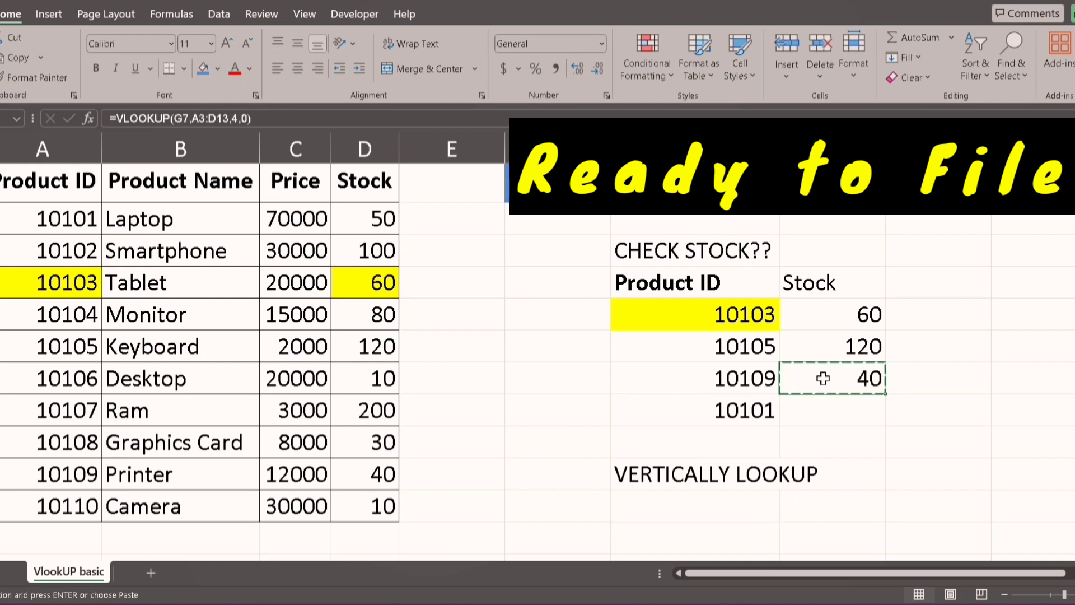
key(shift+Down)
key(Return)
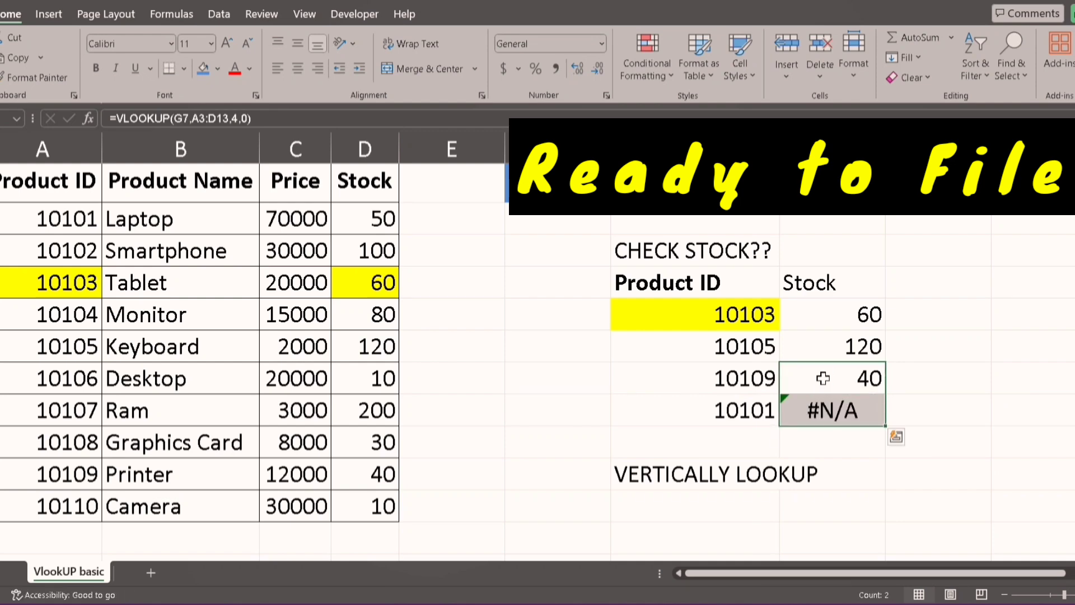
click(829, 408)
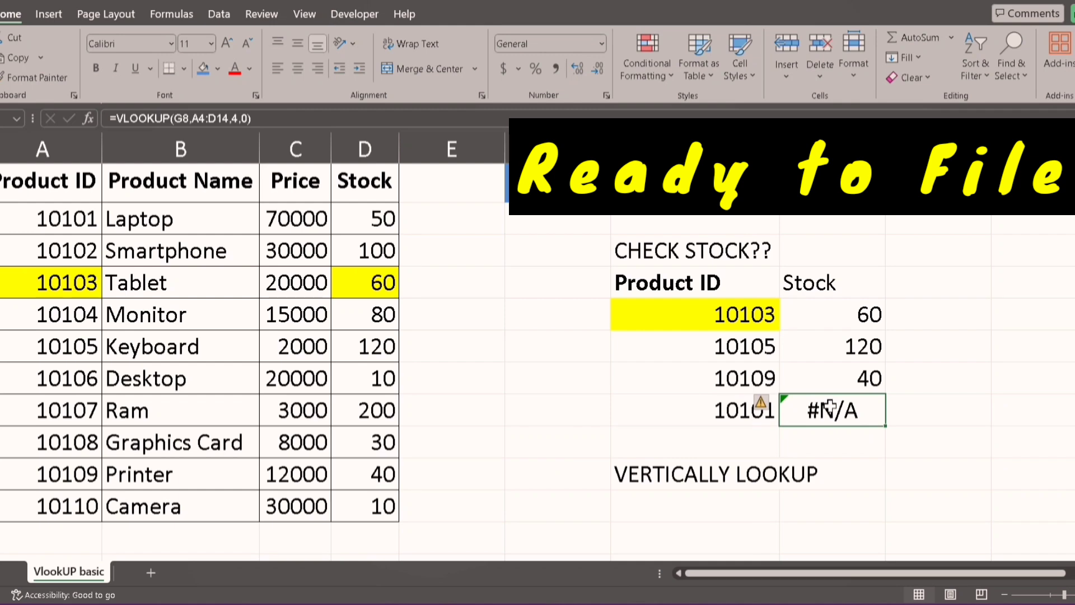
click(835, 314)
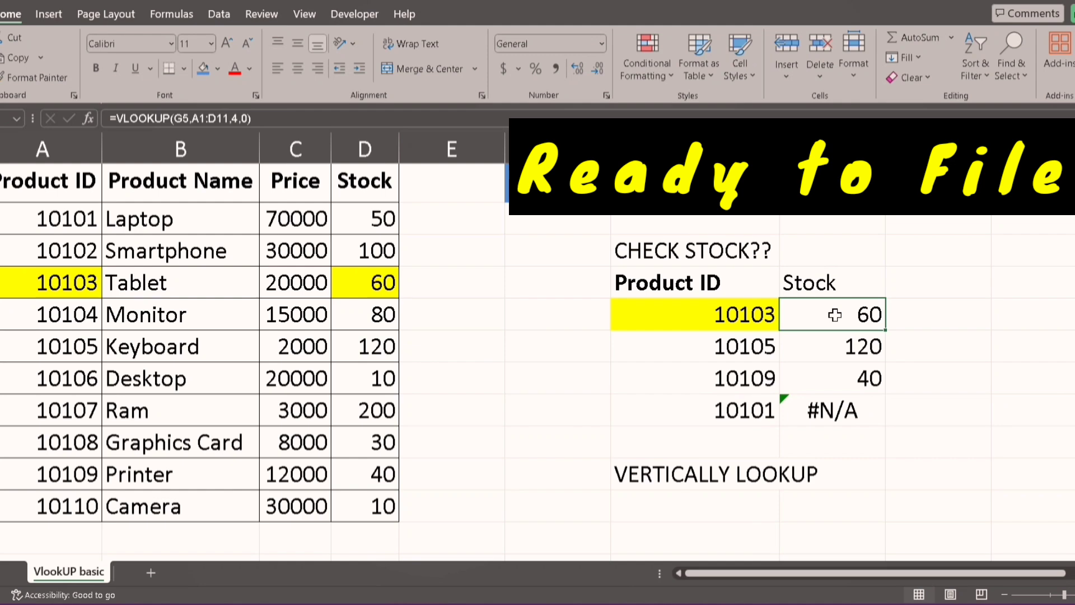
double_click(835, 315)
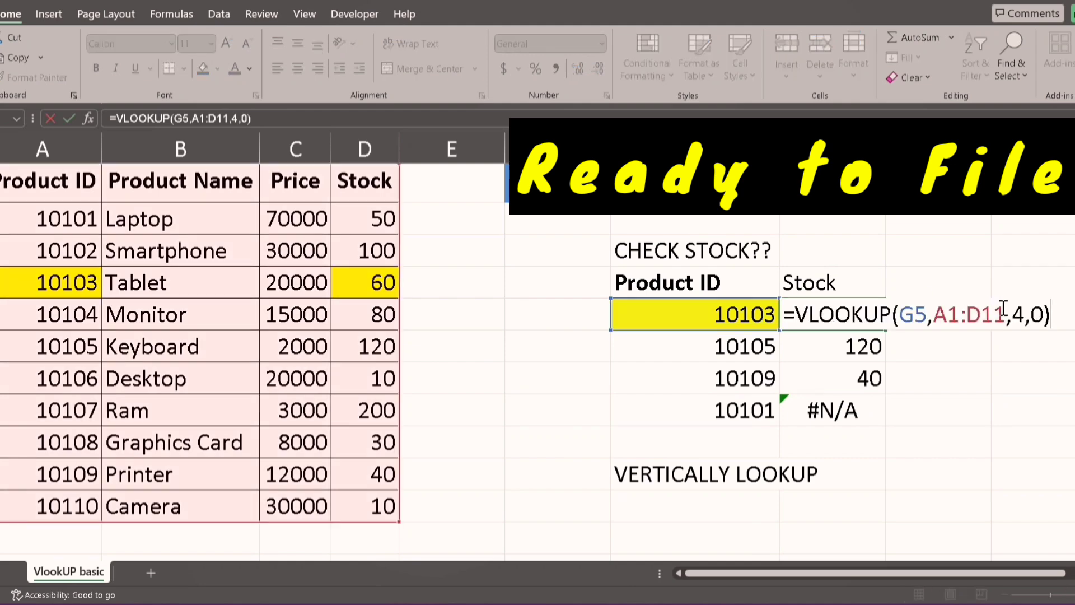
click(937, 316)
drag(937, 316, 1007, 315)
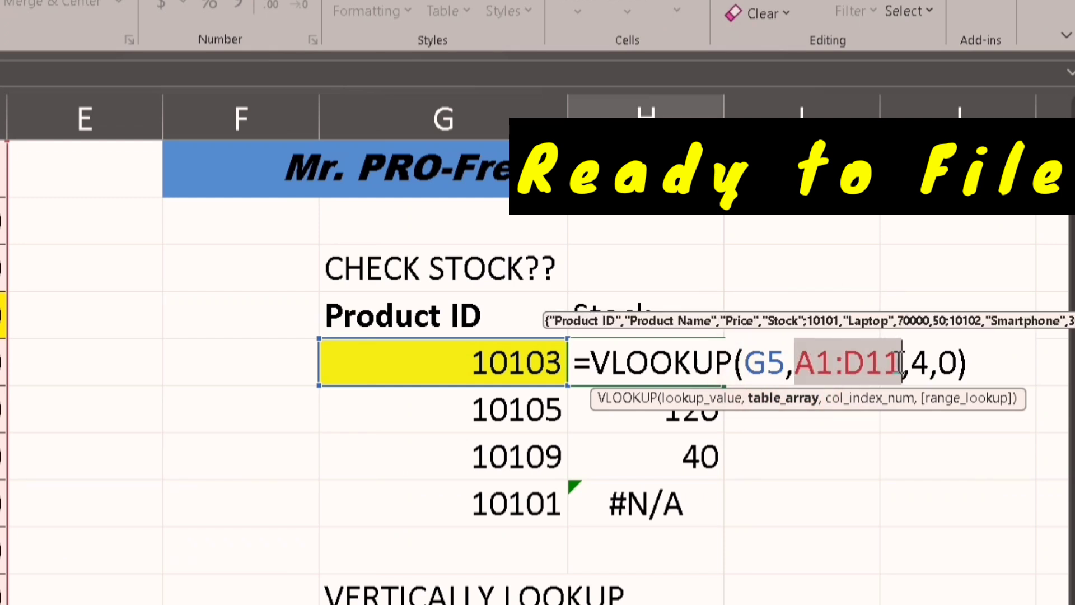
key(F4)
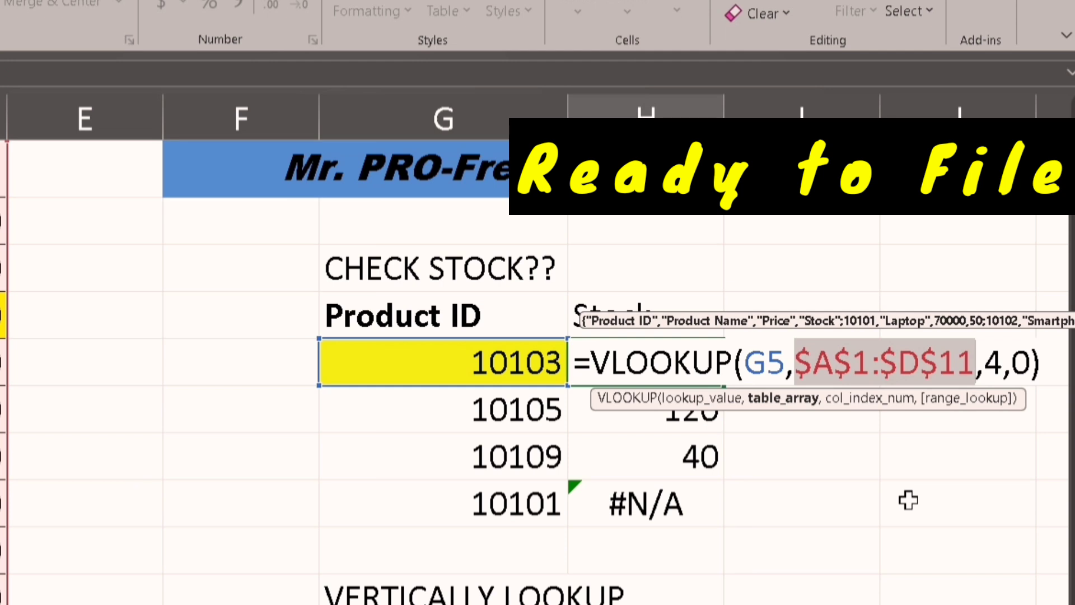
key(ctrl+Return)
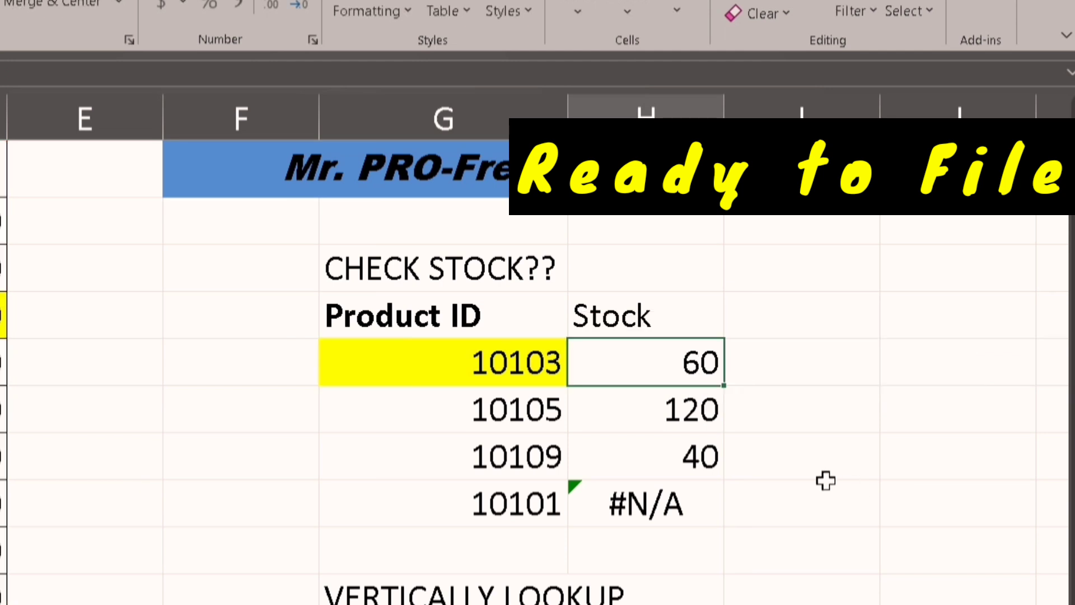
Step: Make the table array in the VLOOKUP formula of H5 absolute as $A$1:$D$11
key(F2)
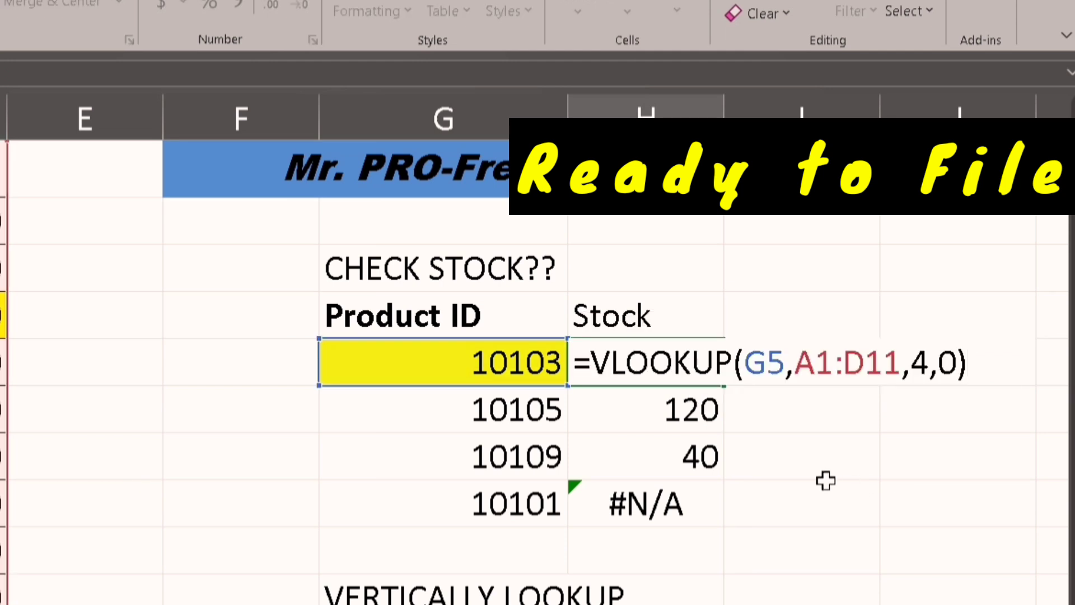
drag(793, 363, 907, 367)
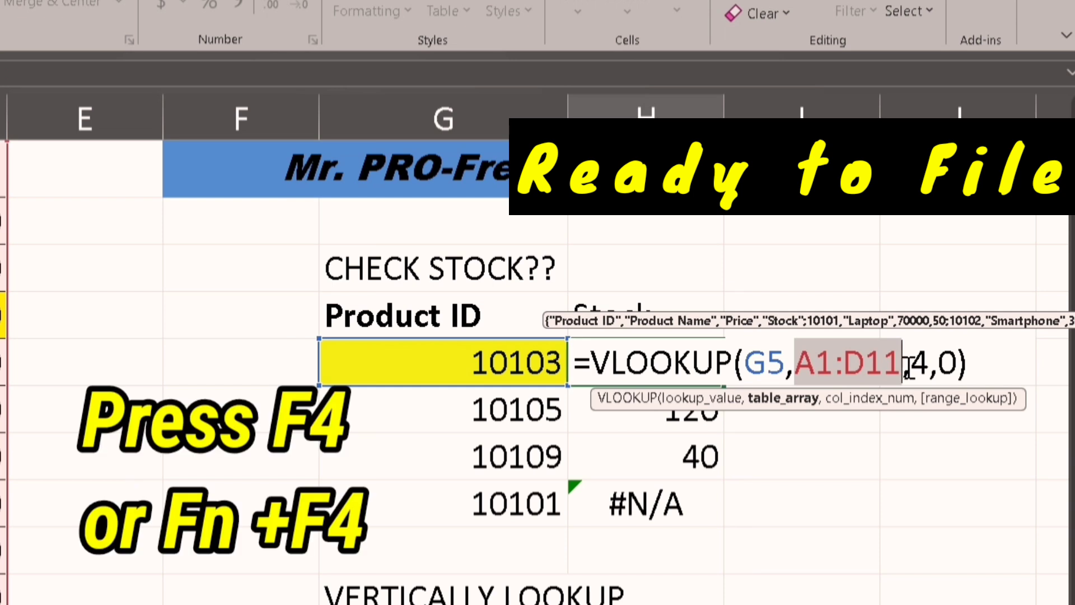
key(F4)
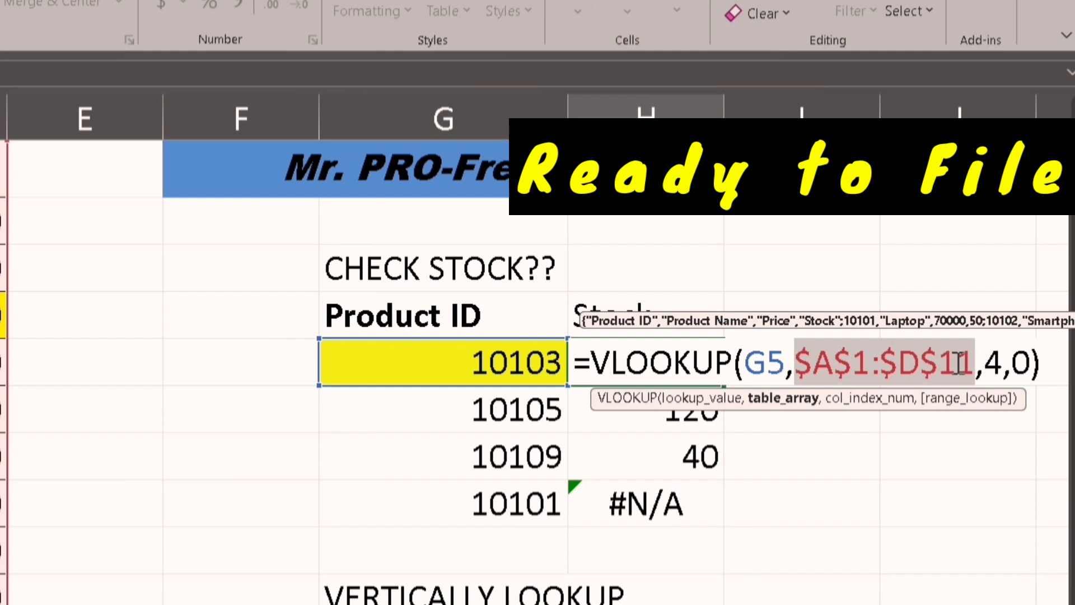
key(Return)
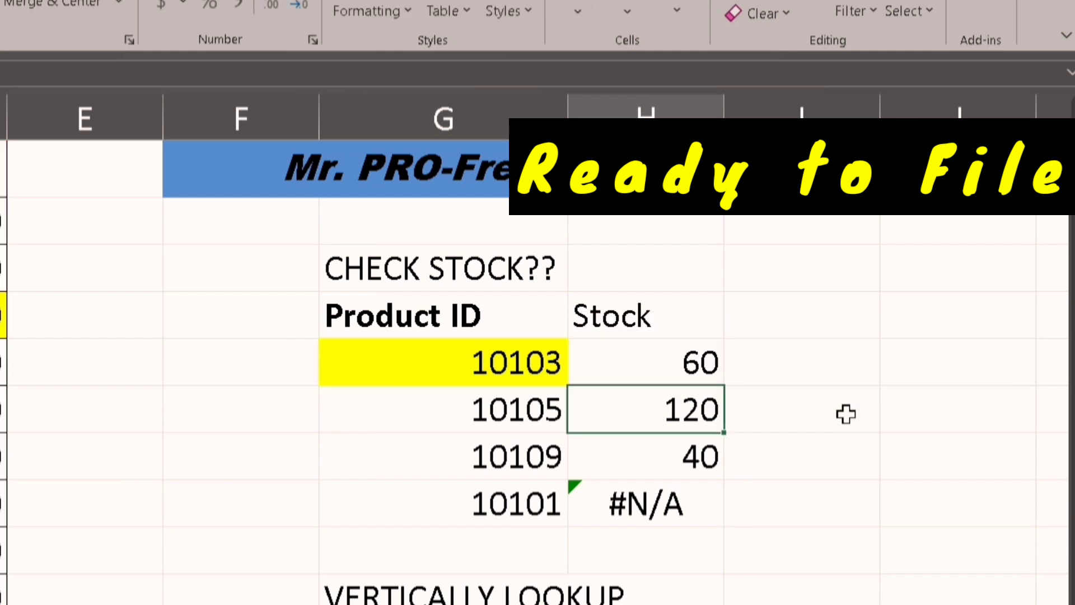
key(Up)
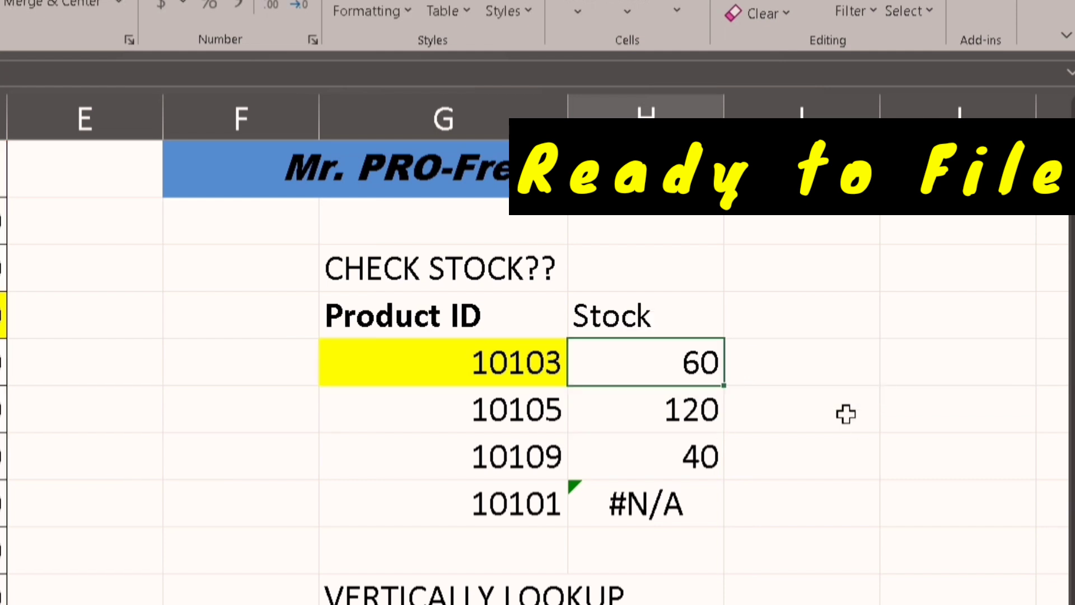
key(Down)
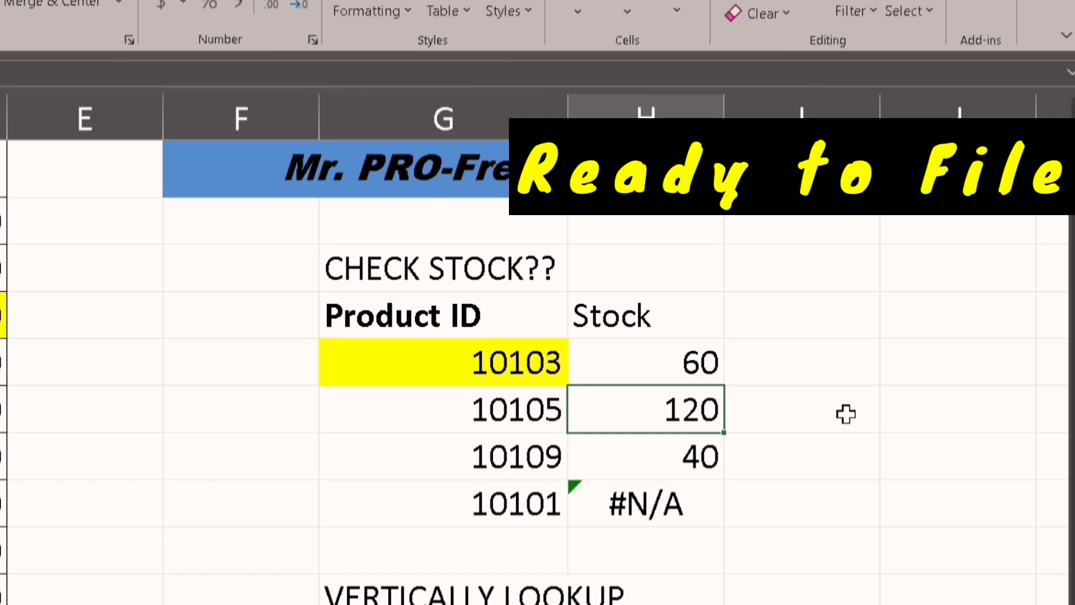
Step: Insert a space before the equals sign in H5 to show its VLOOKUP formula as text
key(Up)
key(F2)
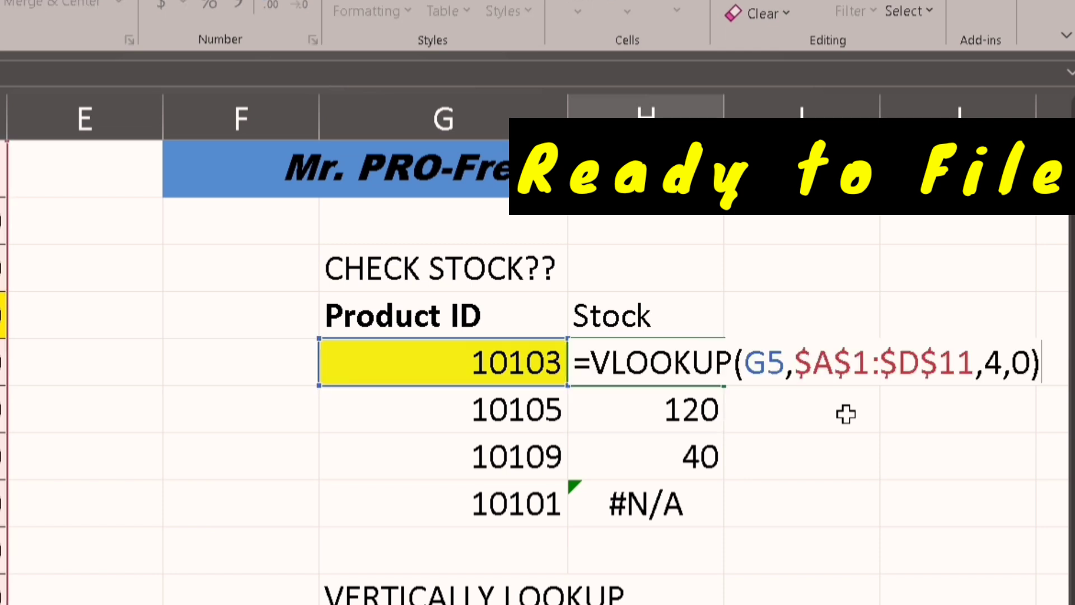
click(582, 365)
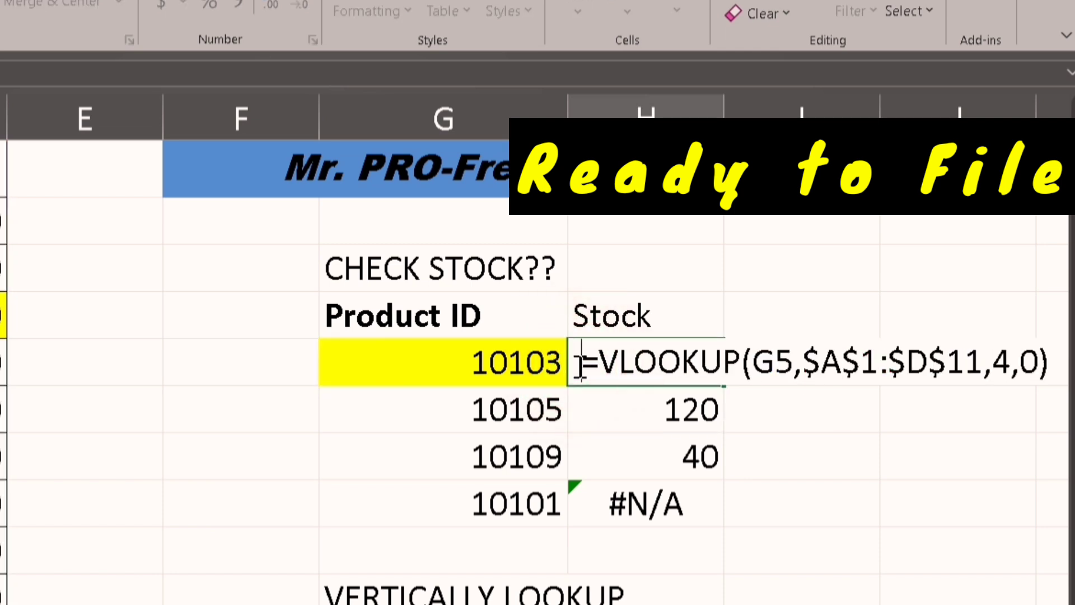
click(610, 408)
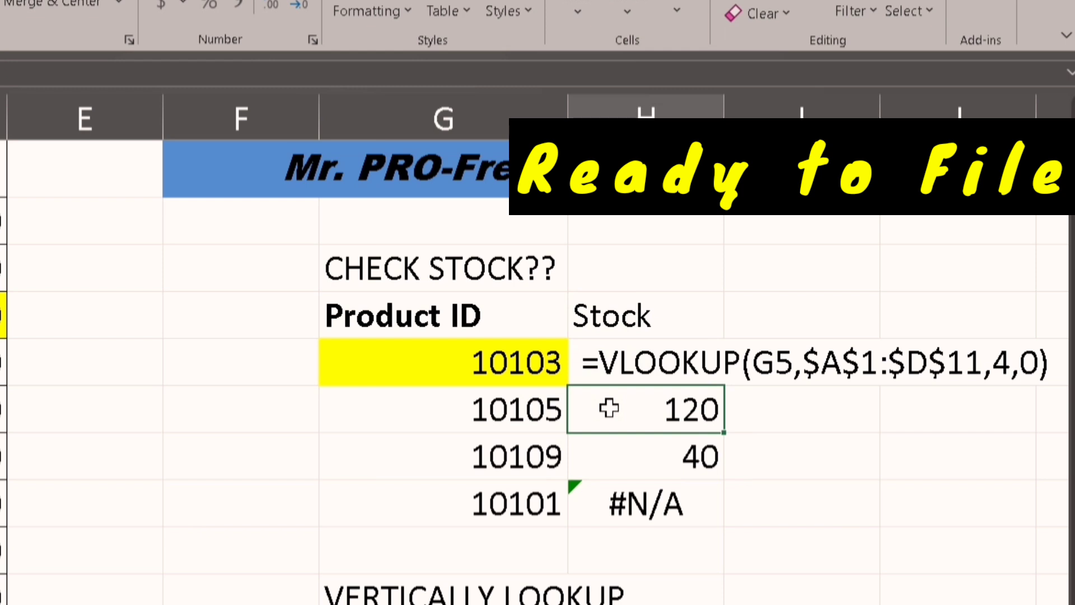
Step: Show the H6 formula as text with a leading space and select product rows 10102 to 10109 for comparison
key(F2)
click(574, 418)
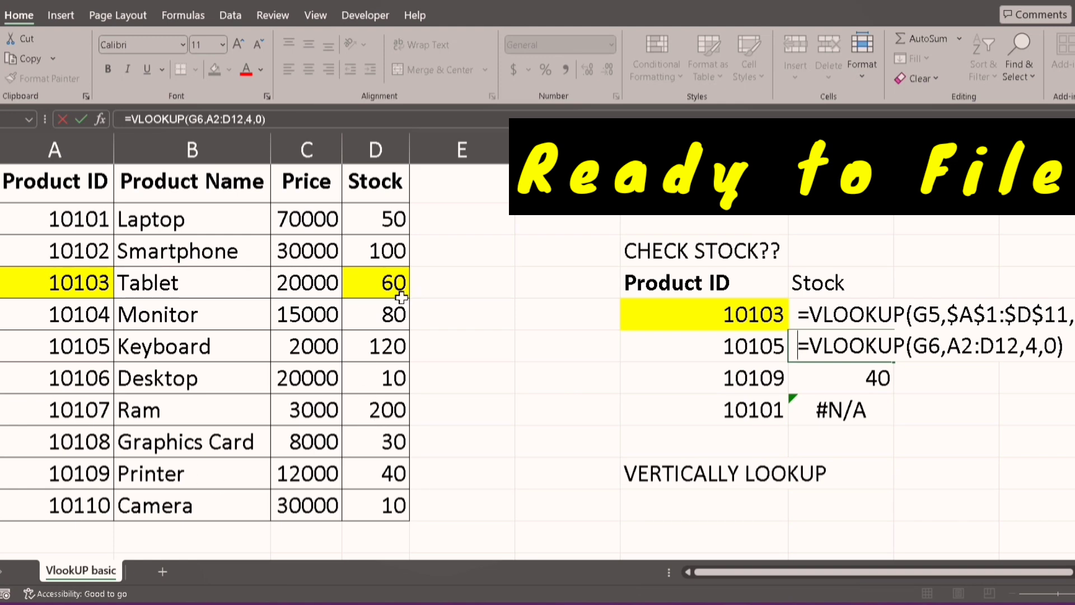
drag(63, 250, 361, 471)
Step: Show the H7 formula as text with a leading space and highlight A3:D10 in the product table
click(819, 379)
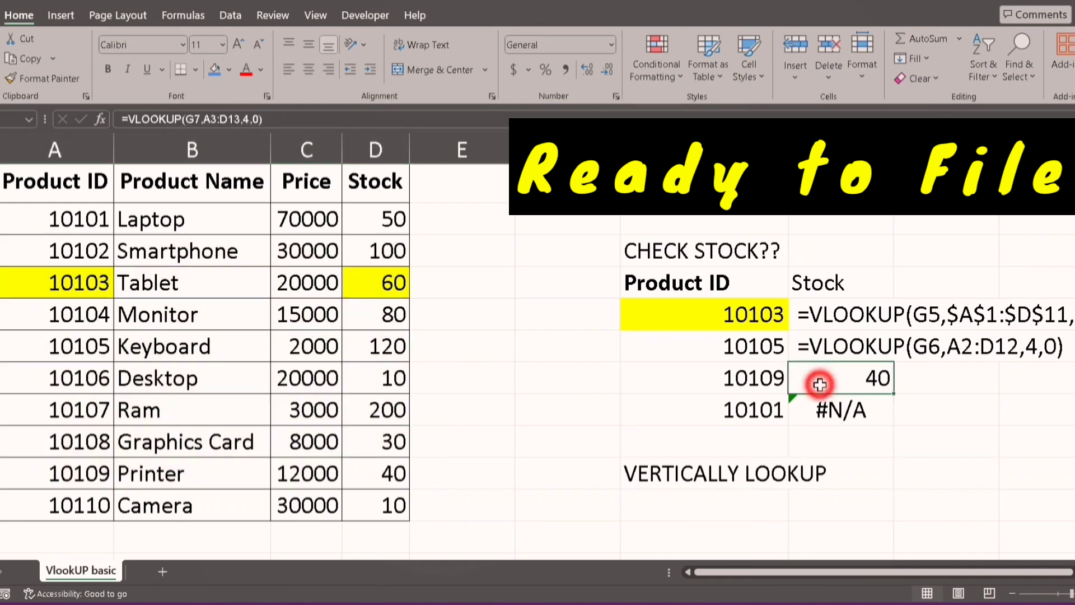
double_click(820, 385)
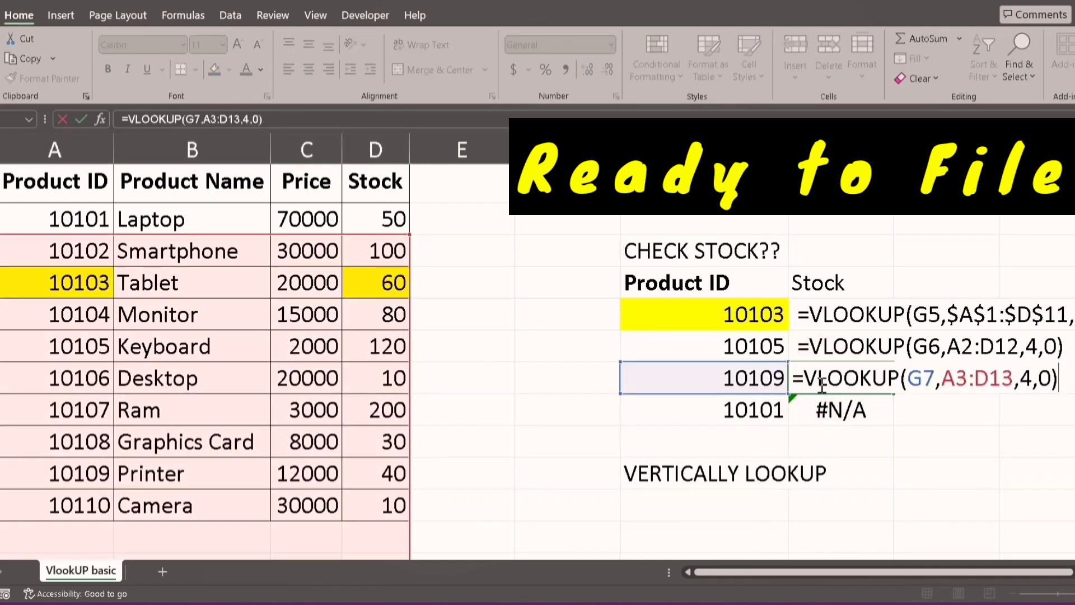
click(793, 376)
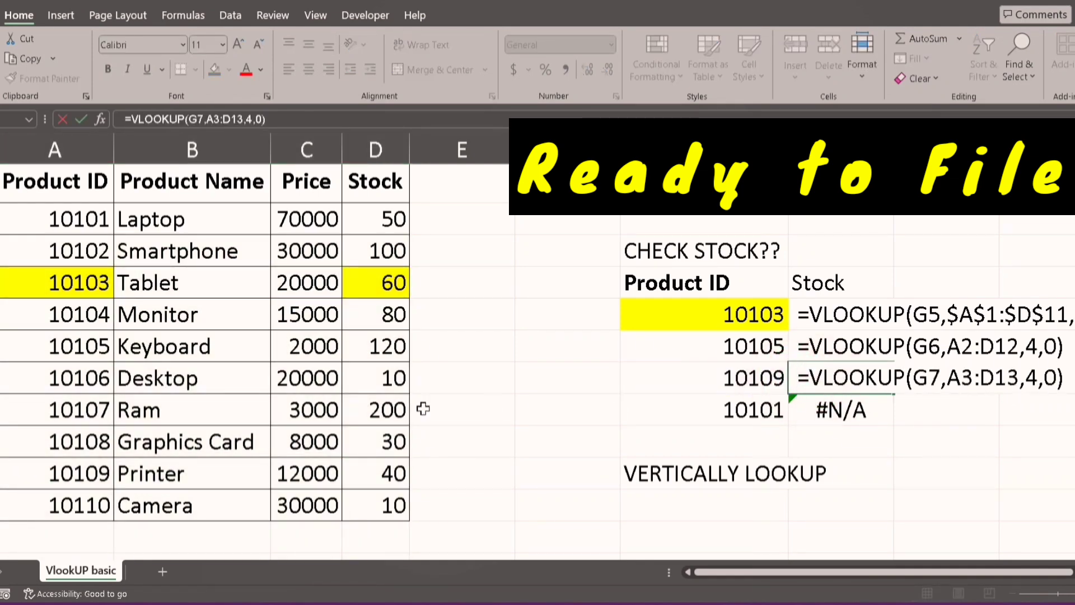
click(173, 297)
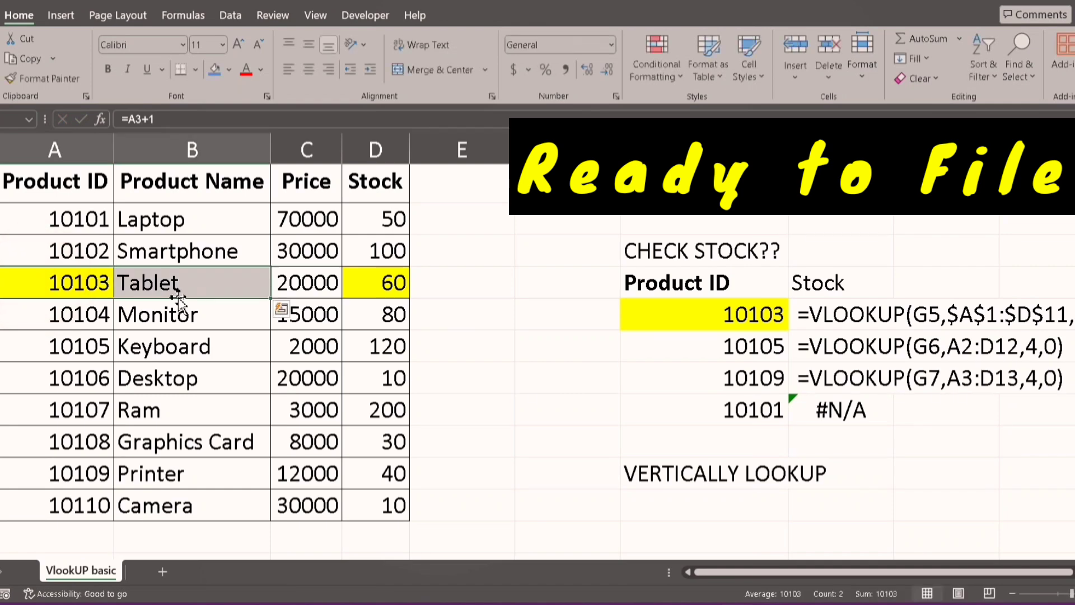
drag(64, 251, 361, 481)
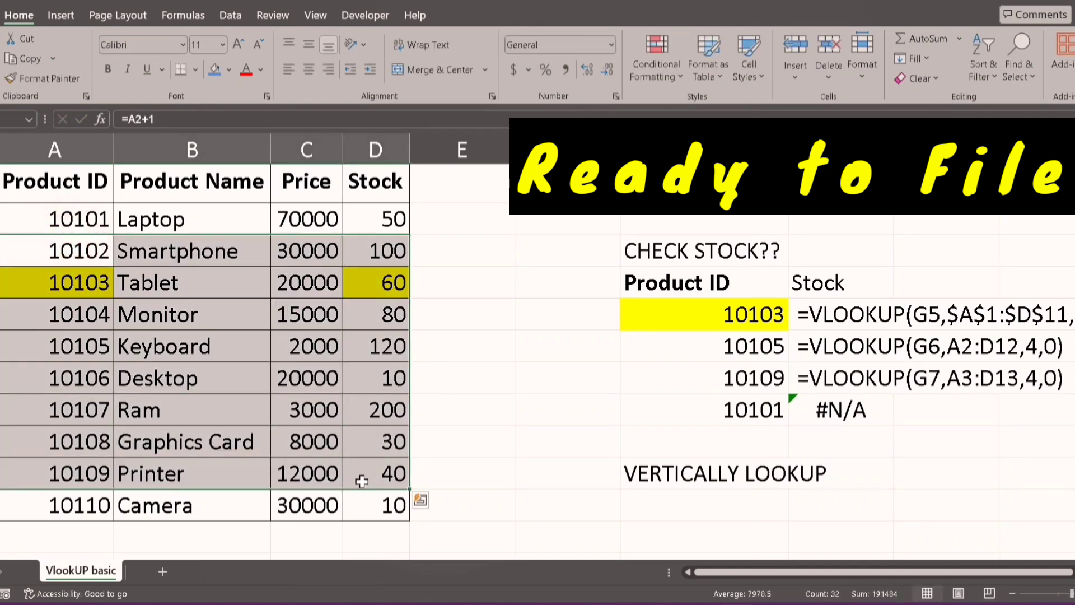
Step: Show the H8 formula as text with a leading space and compare its range with product rows 10103 to 10109
double_click(810, 407)
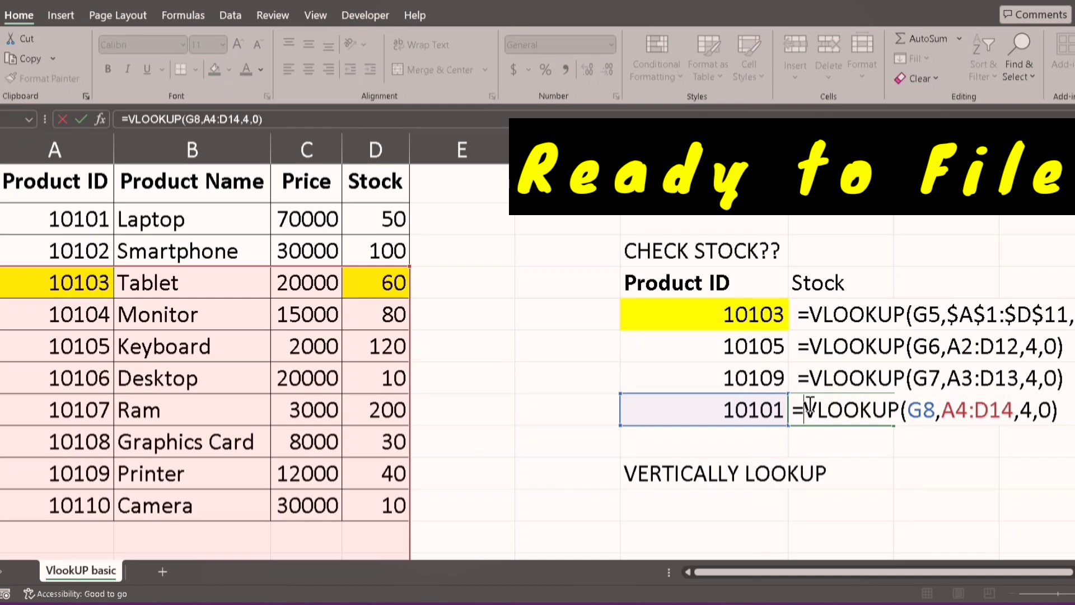
click(797, 410)
key(Escape)
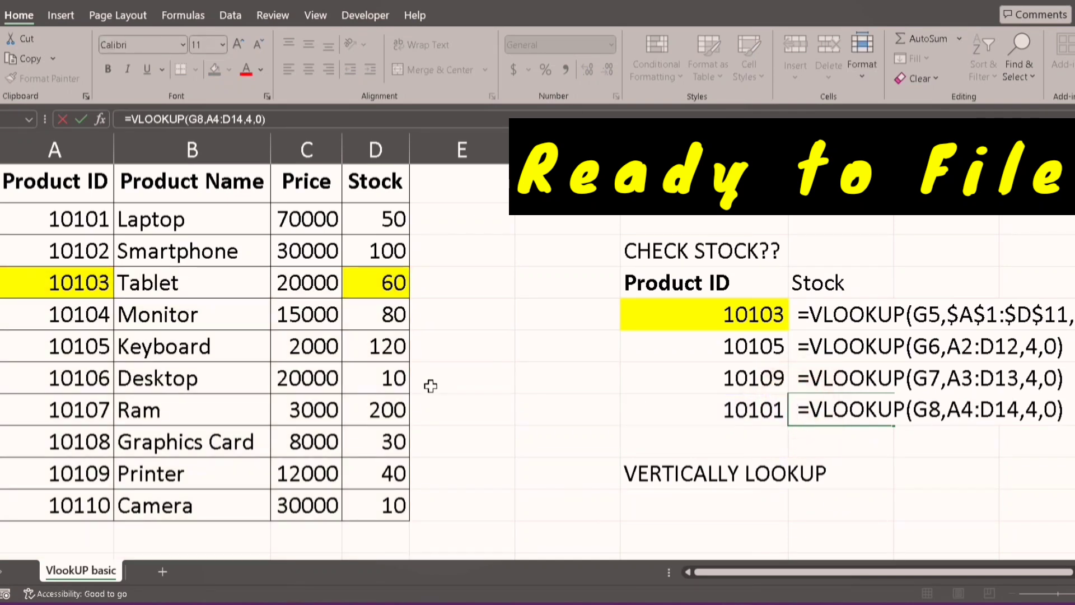
click(25, 284)
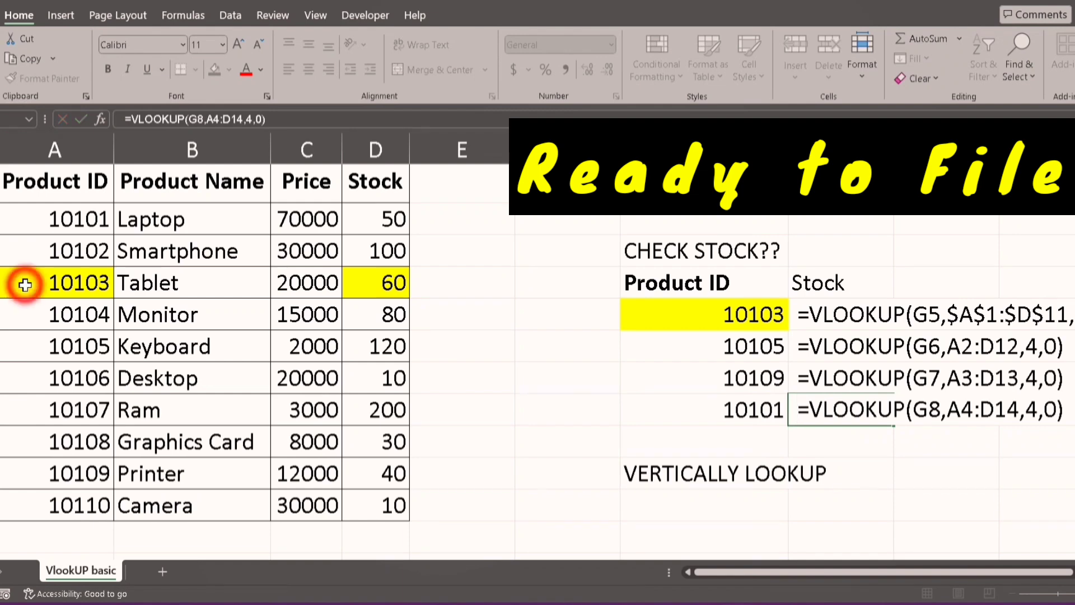
drag(25, 284, 384, 471)
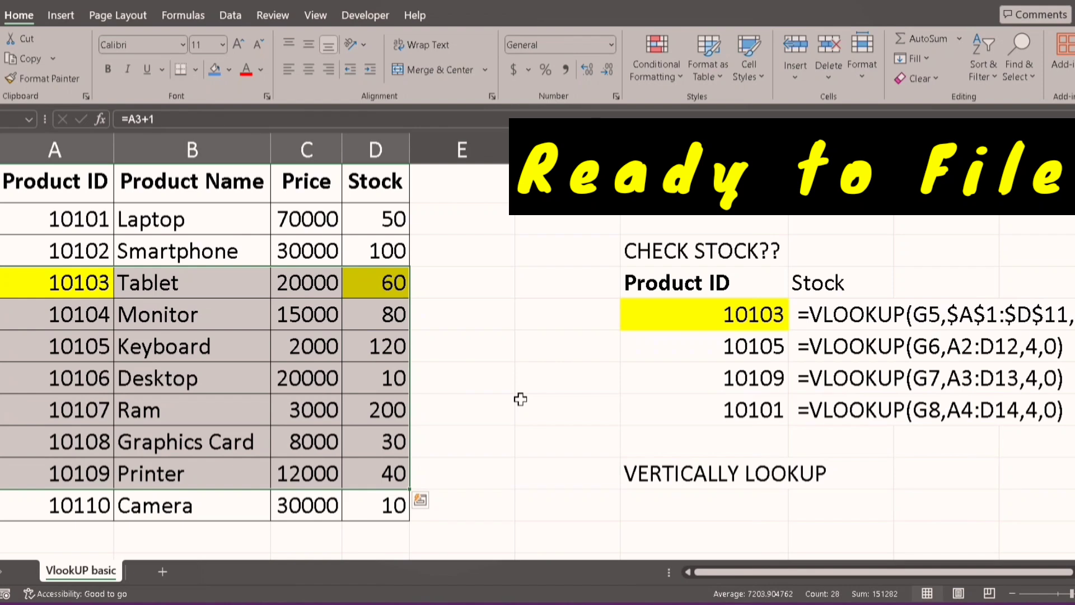
click(687, 399)
key(Right)
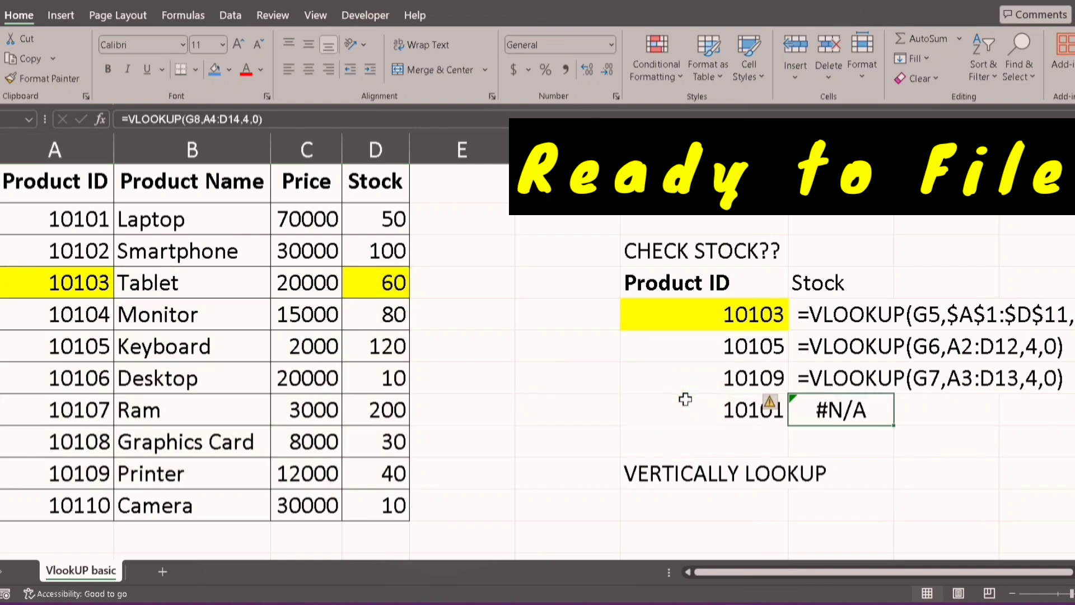
Step: Undo the leading-space edits in the Stock column down to H5's formula with the absolute table array
key(ctrl+z)
key(ctrl+z)
key(ctrl+z)
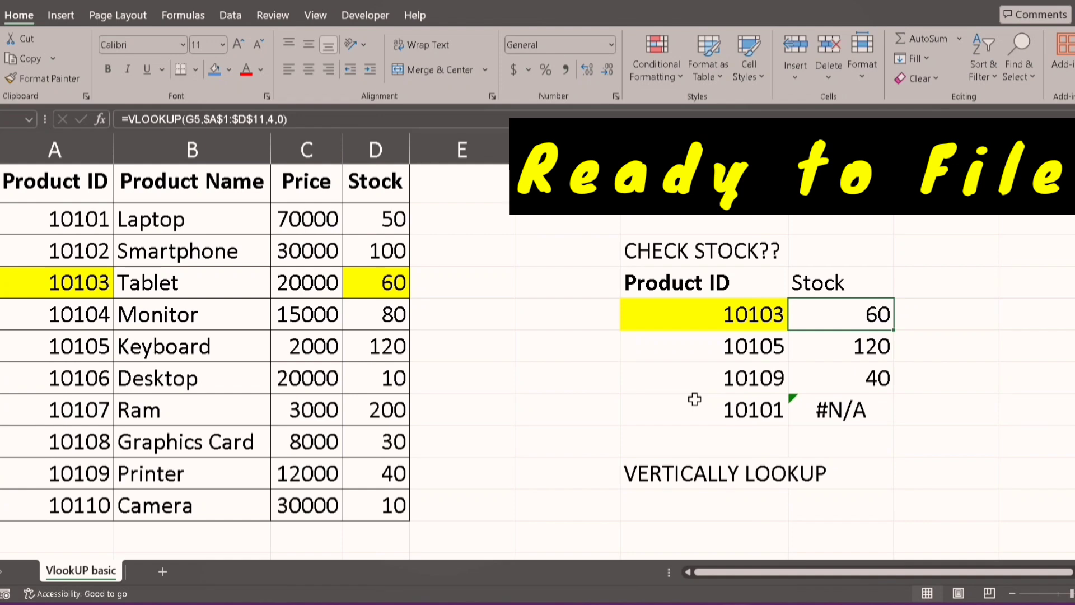
Step: Review the absolute range in H5's VLOOKUP formula, and copy the formula down through H8
key(F2)
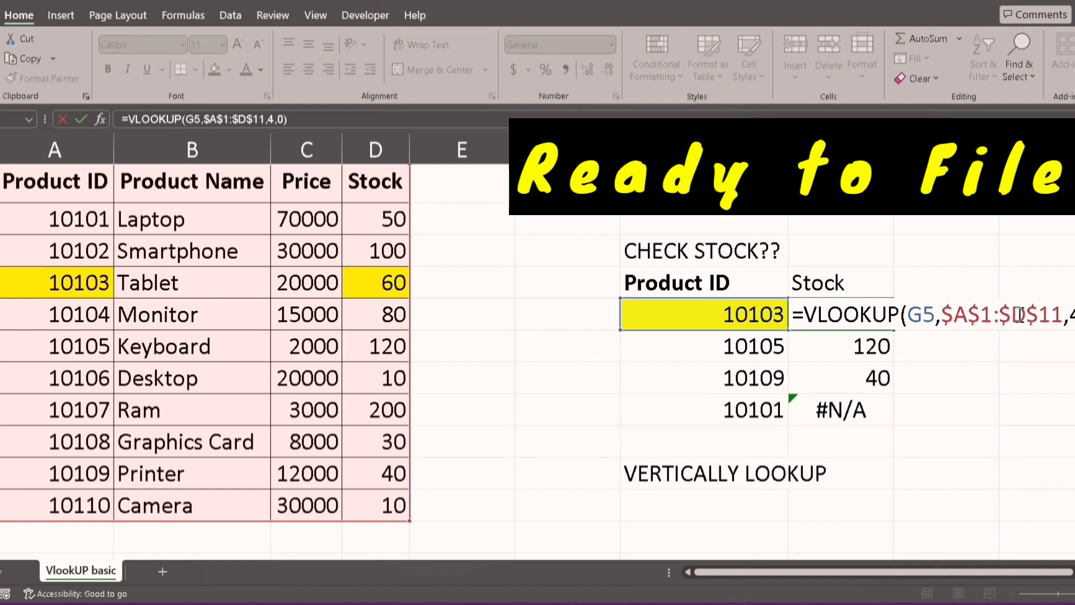
key(Escape)
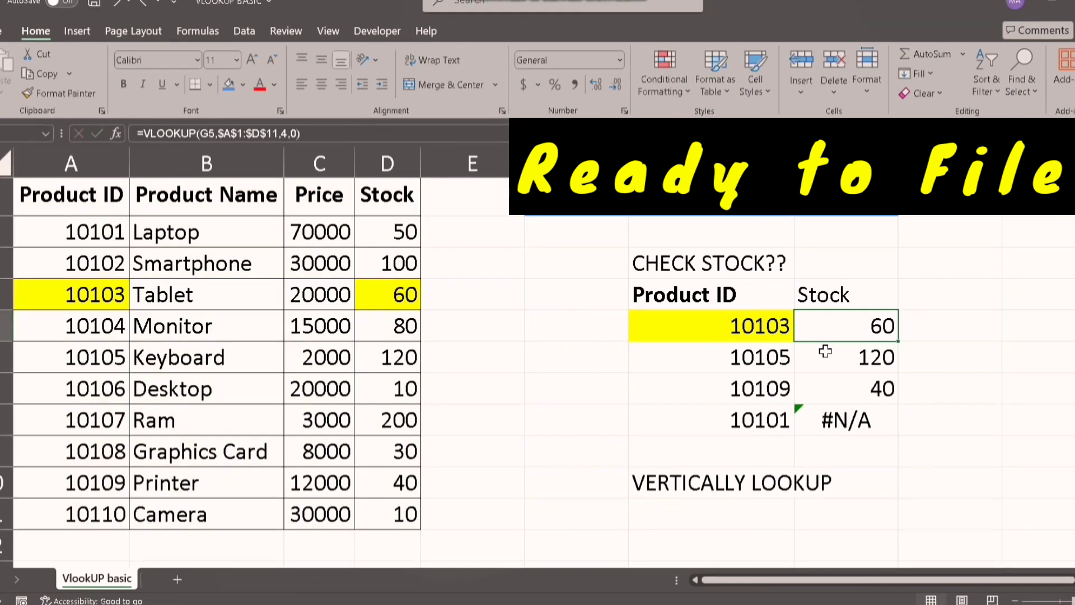
key(ctrl+c)
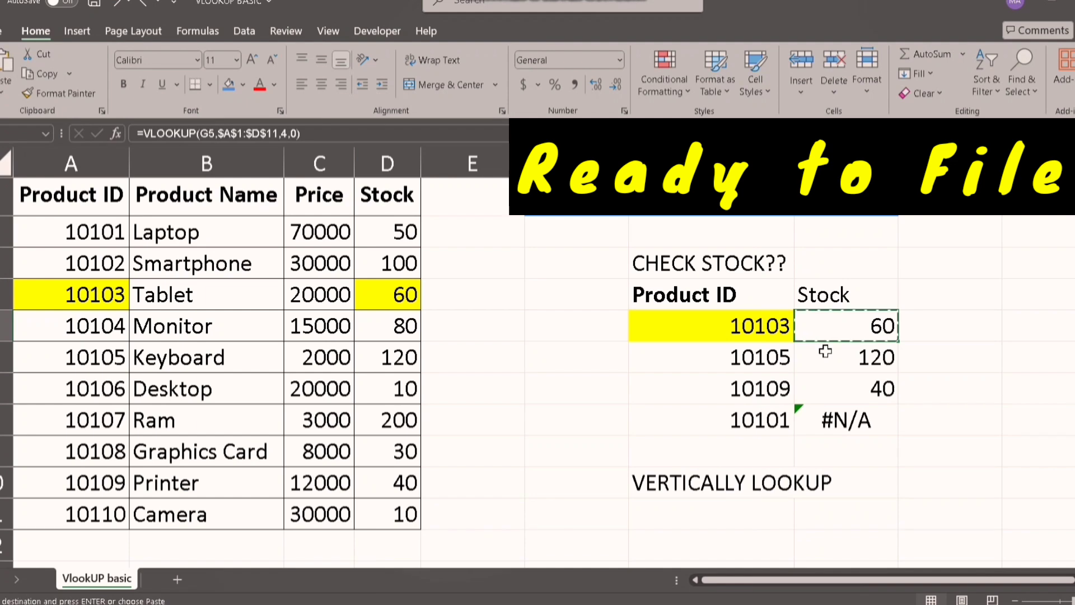
key(shift+Down)
key(shift+Down)
key(shift+Down)
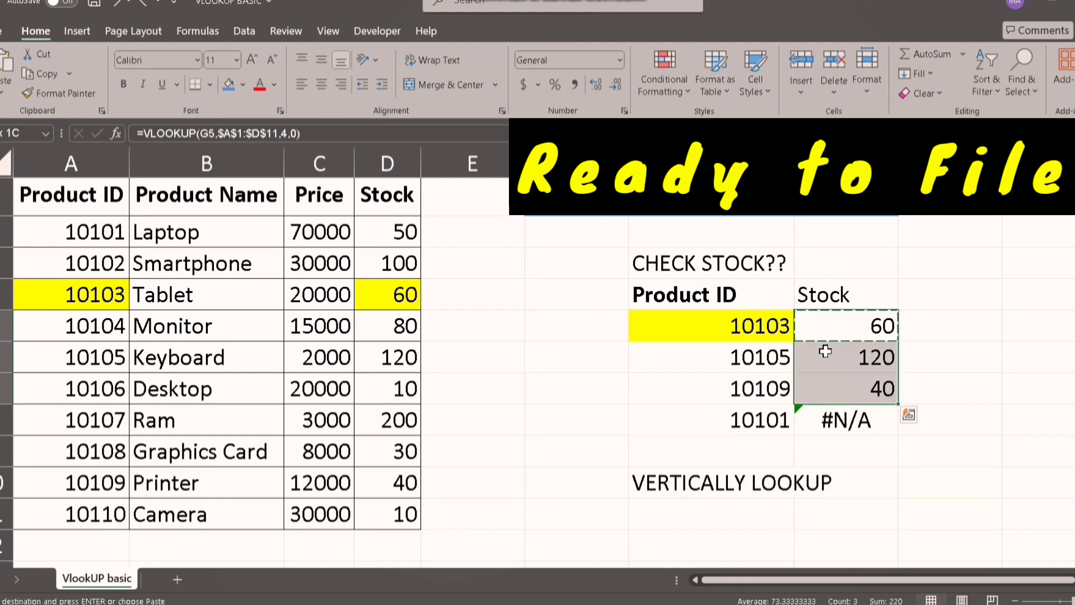
key(ctrl+v)
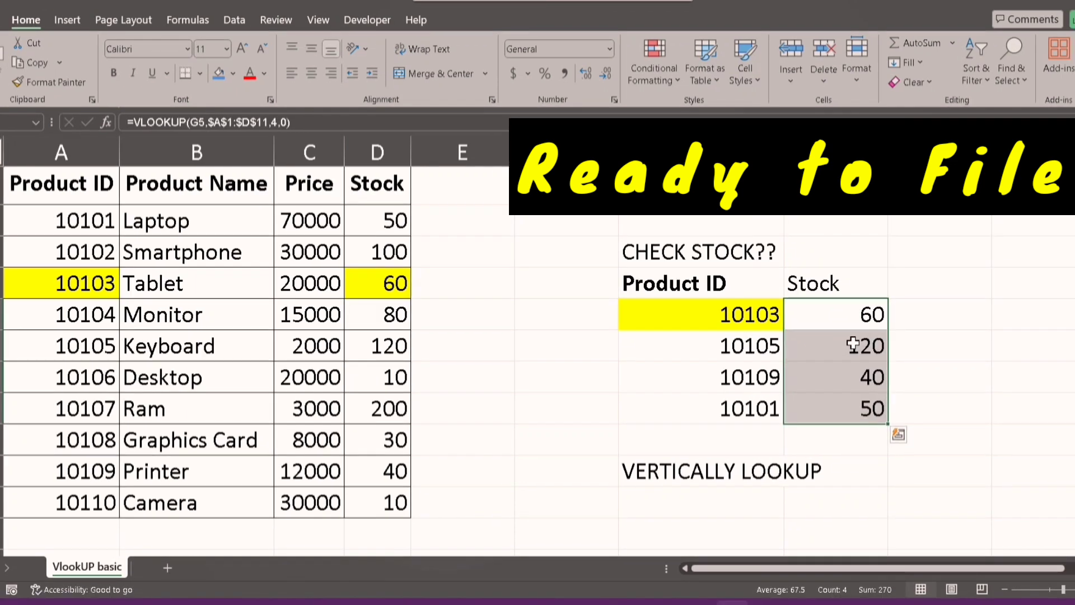
Step: Show the VLOOKUP formulas in H6, H7 and H8 as text by inserting a leading space before each equals sign
click(857, 355)
double_click(853, 345)
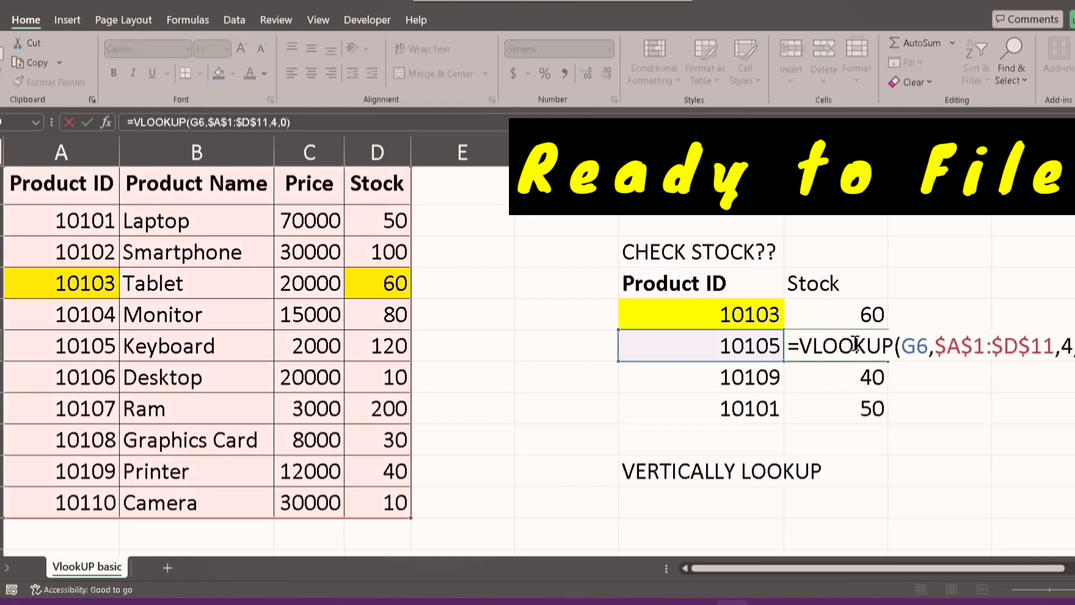
click(791, 346)
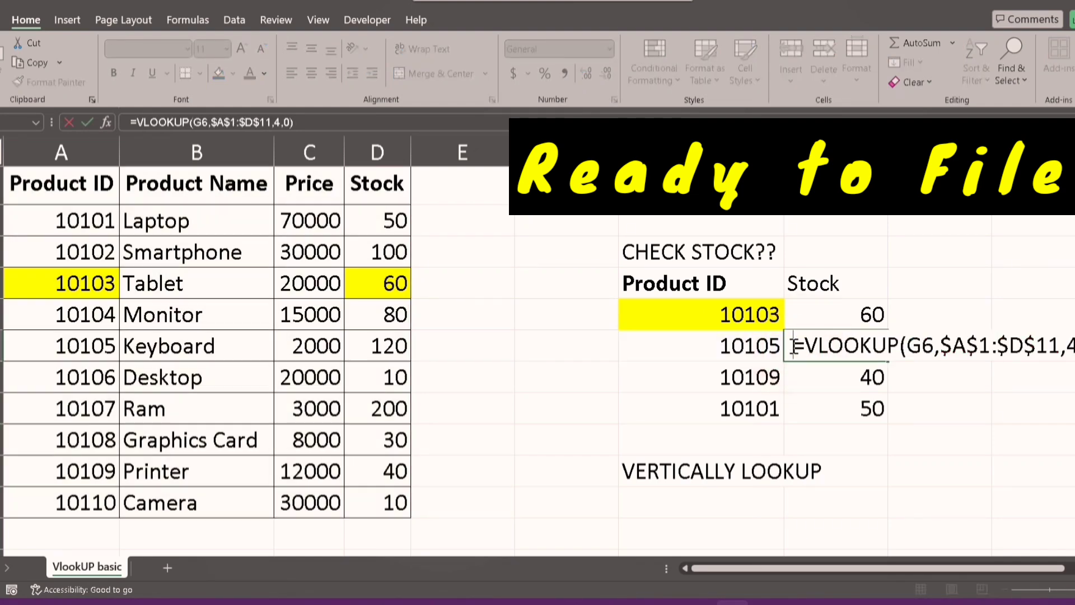
click(844, 370)
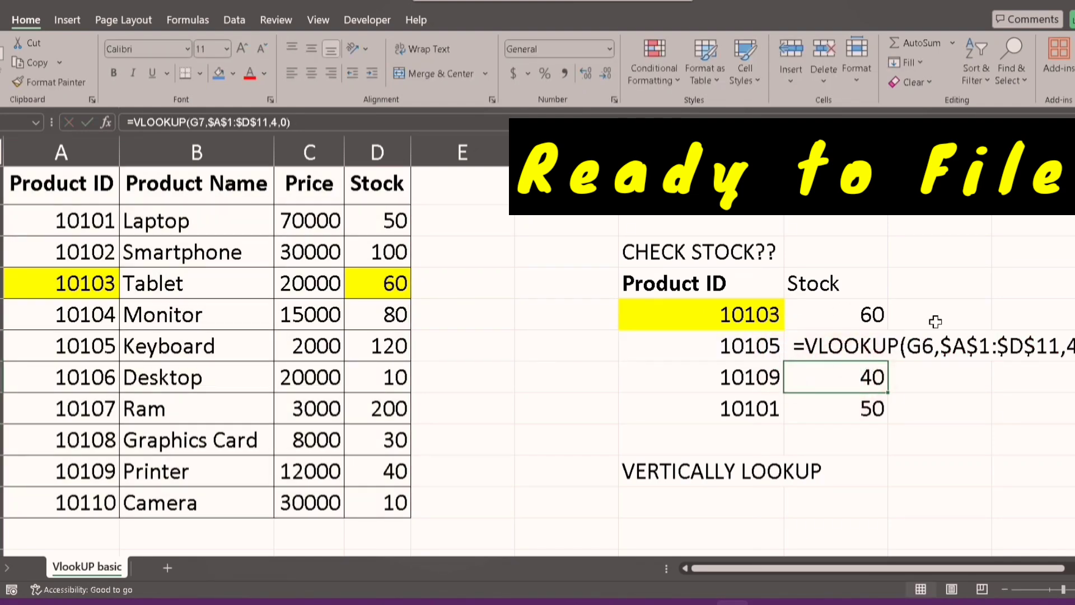
double_click(851, 380)
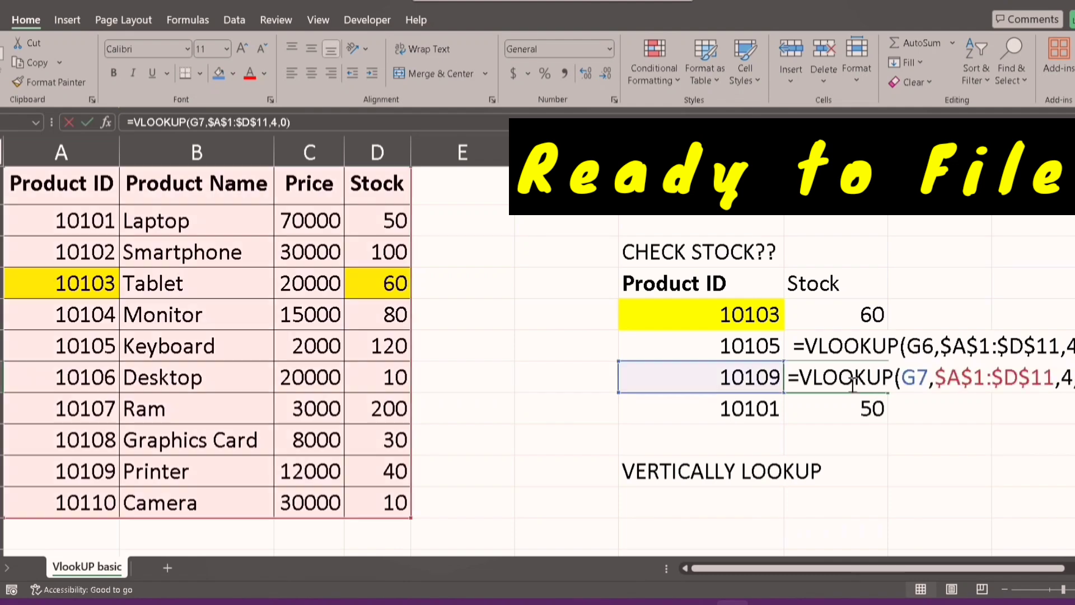
click(790, 376)
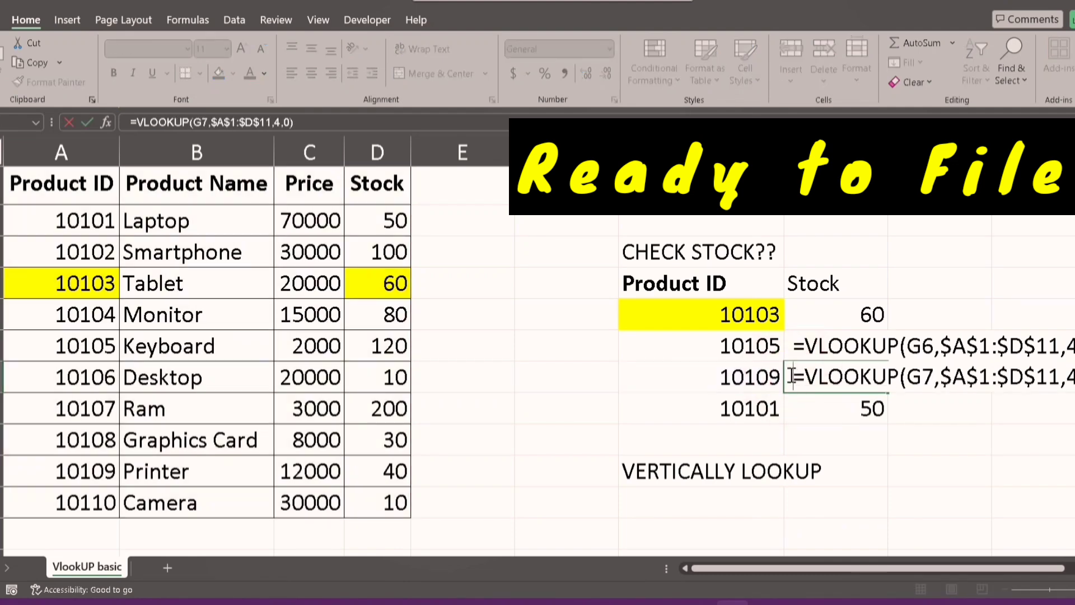
click(878, 405)
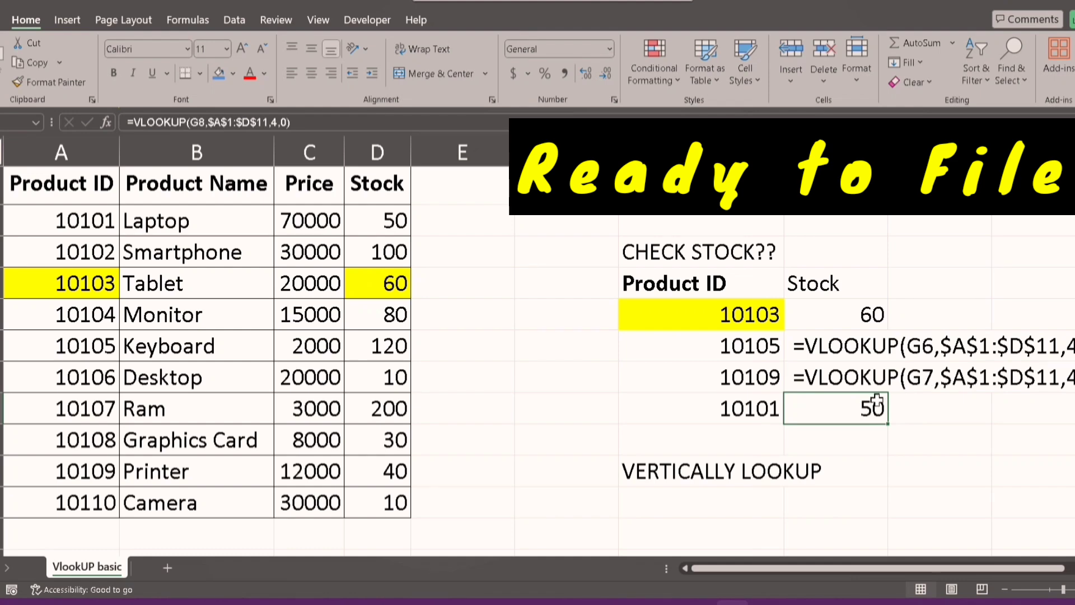
double_click(876, 400)
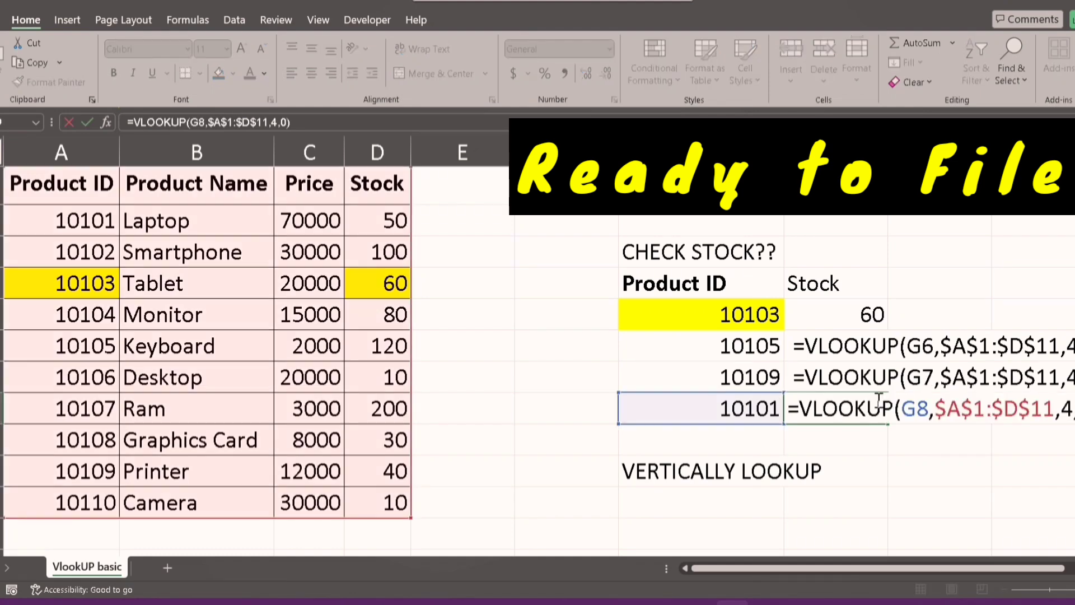
click(791, 406)
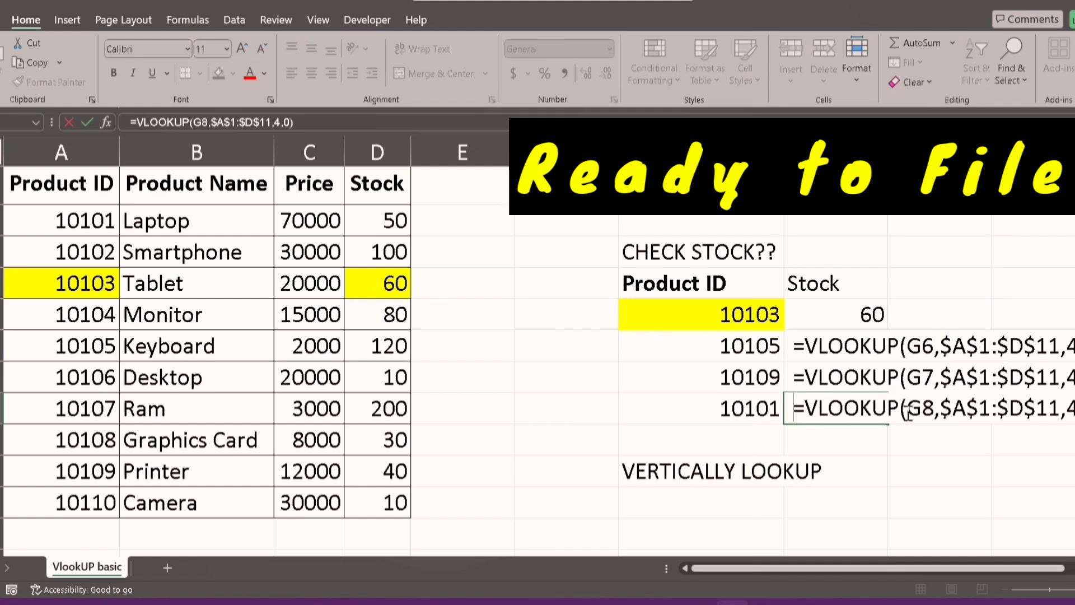
click(920, 479)
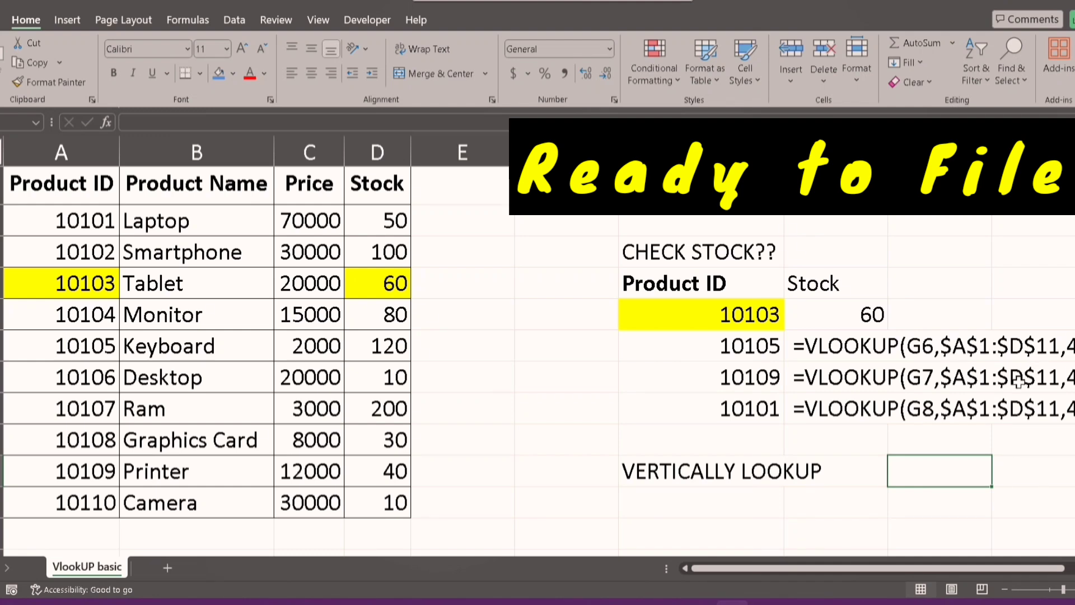
Step: Undo the leading-space edits in H6, H7 and H8 of the Stock column
key(ctrl+z)
key(ctrl+z)
key(ctrl+z)
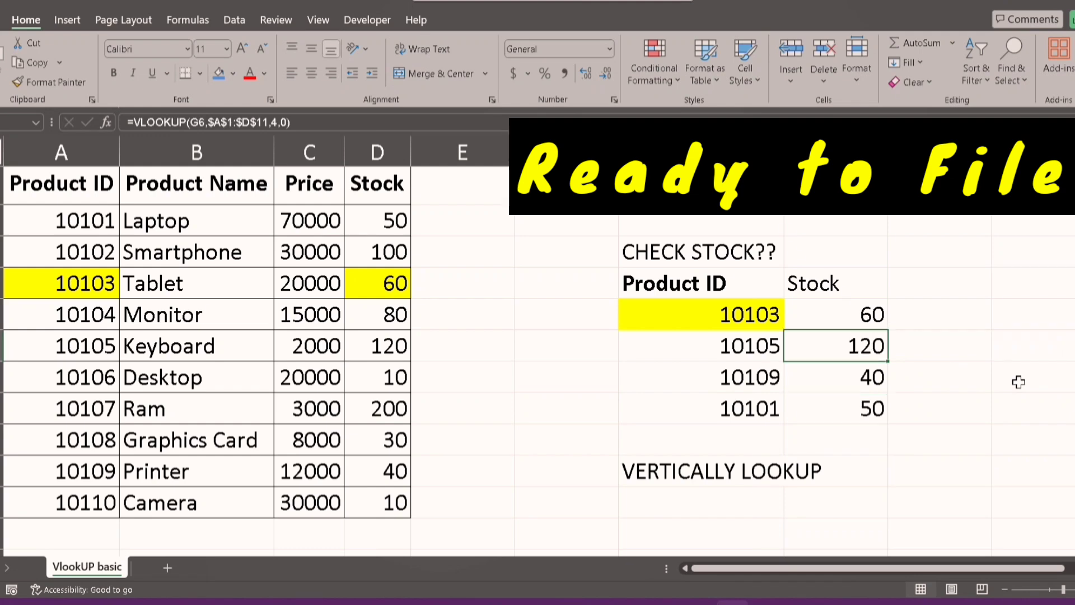
Step: Change the last lookup Product ID, in G8, to 10105
click(778, 407)
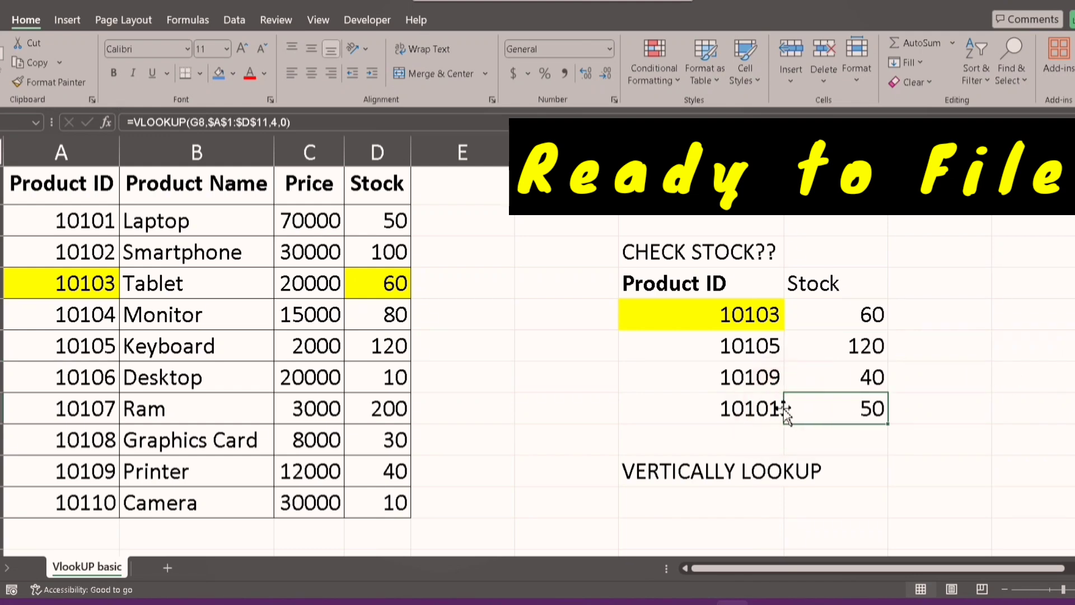
double_click(775, 407)
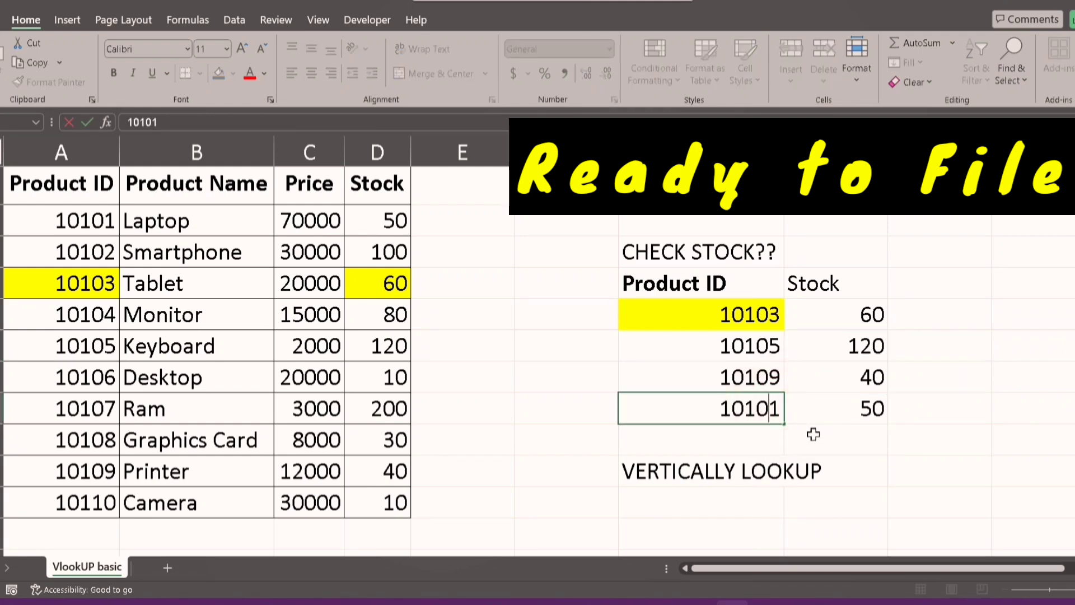
key(Delete)
text(5)
key(Return)
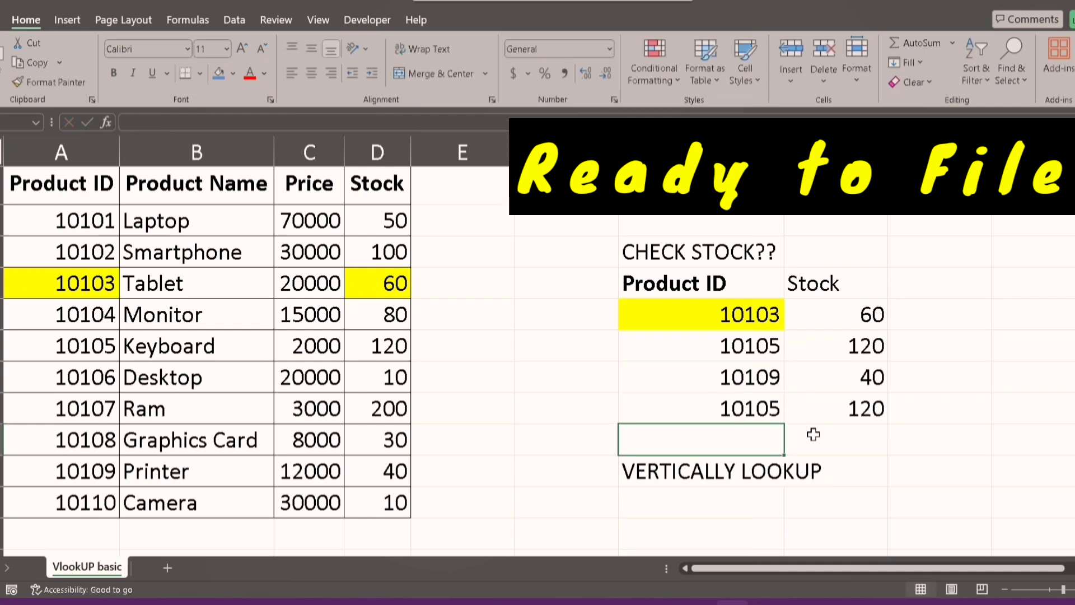